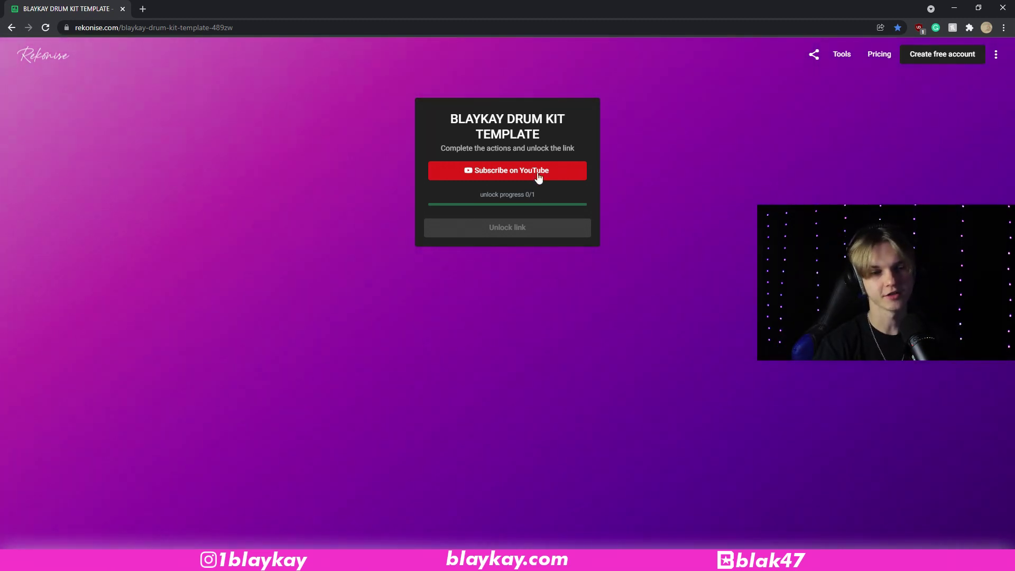
Subscribe to the YouTube channel and unlock the BLAYKAY DRUM KIT TEMPLATE.zip download on Rekonise.
click(517, 173)
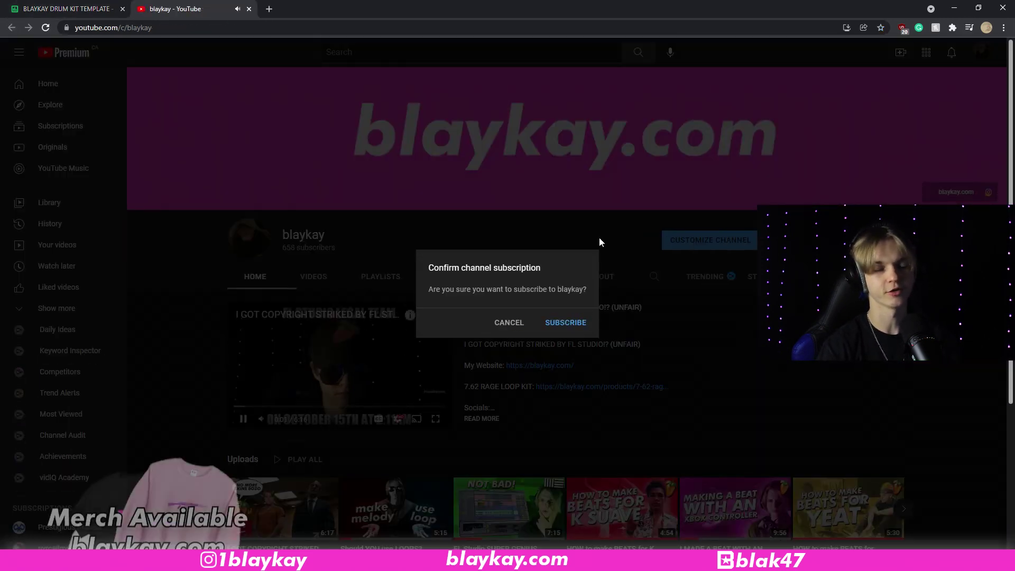
click(590, 330)
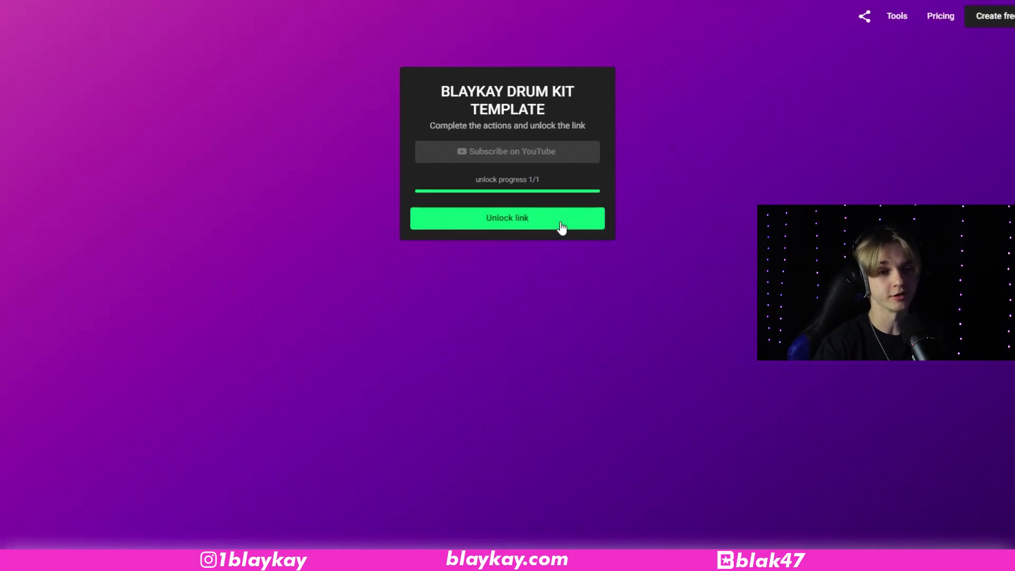
click(561, 226)
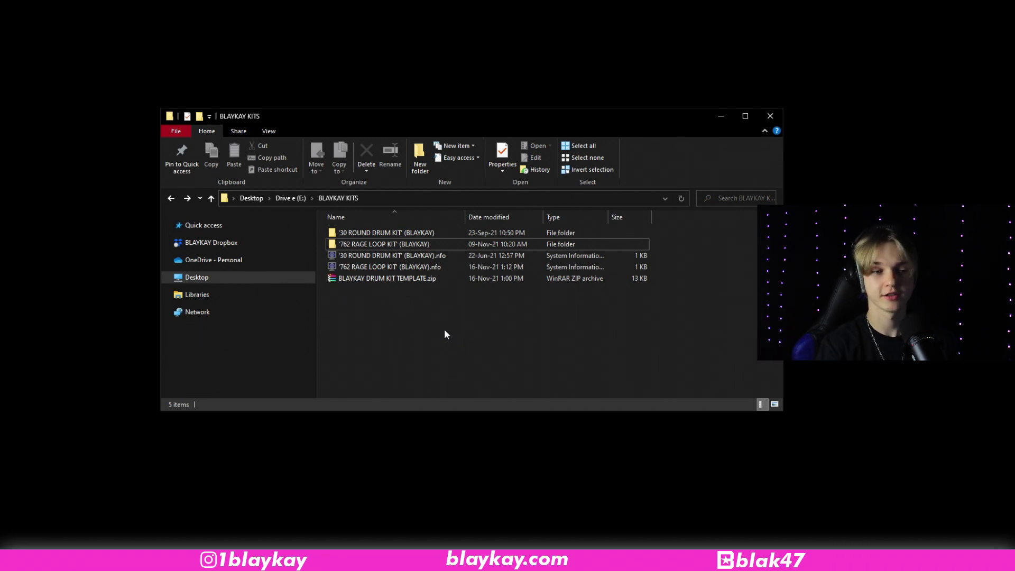
Extract BLAYKAY DRUM KIT TEMPLATE.zip in place and select the new template folder and its .nfo file.
right_click(353, 278)
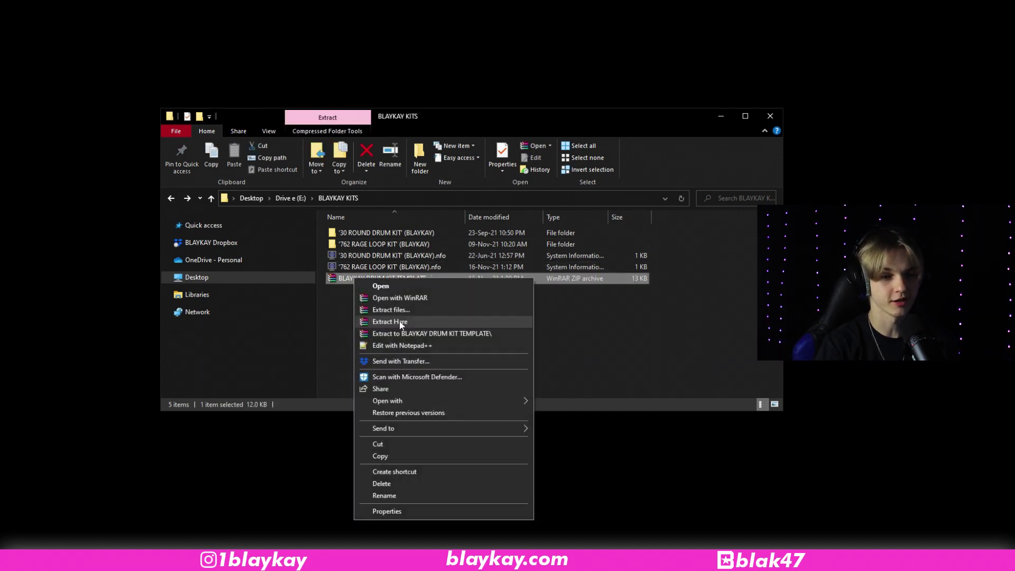
click(396, 322)
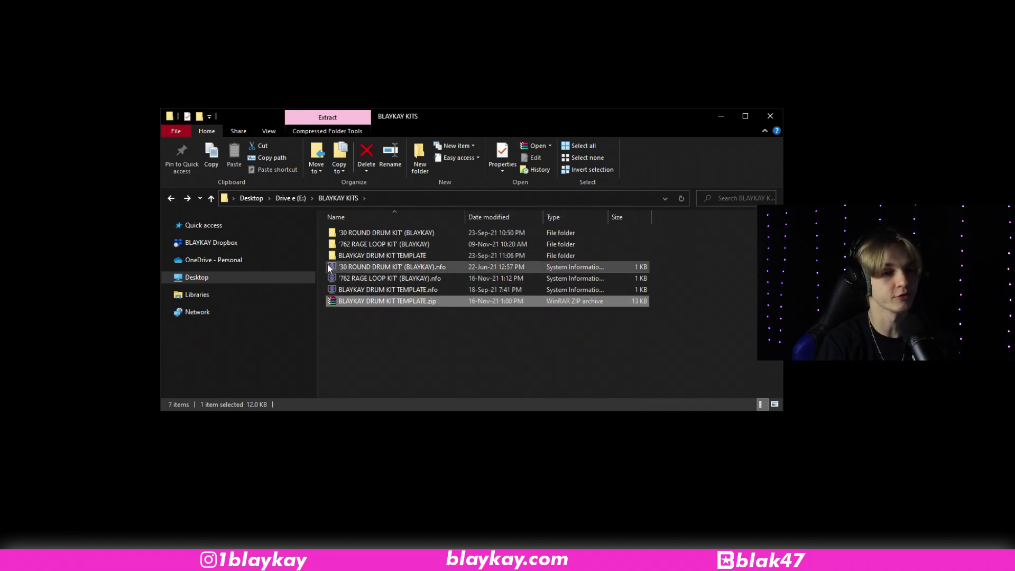
drag(321, 255, 466, 257)
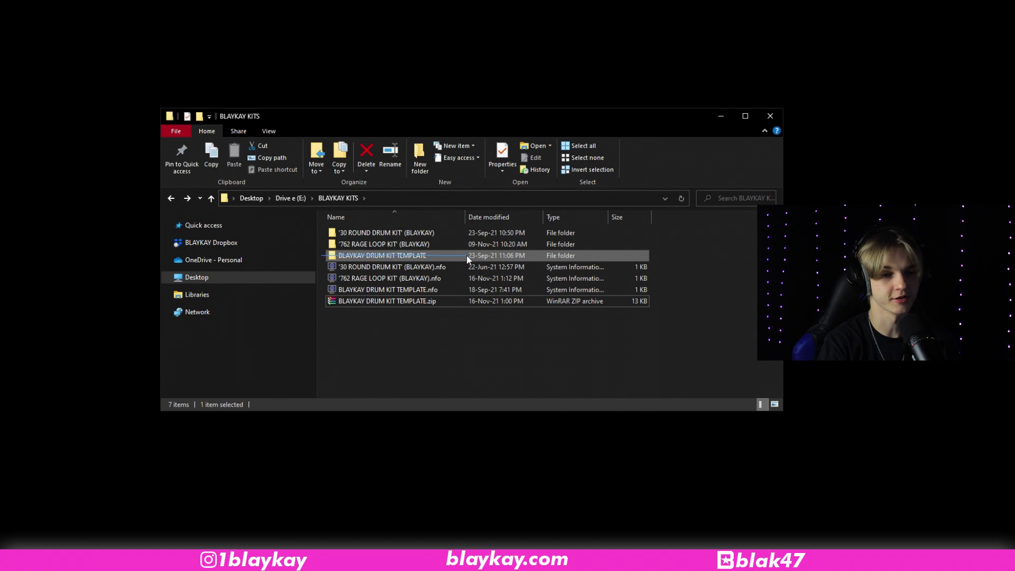
drag(325, 289, 423, 291)
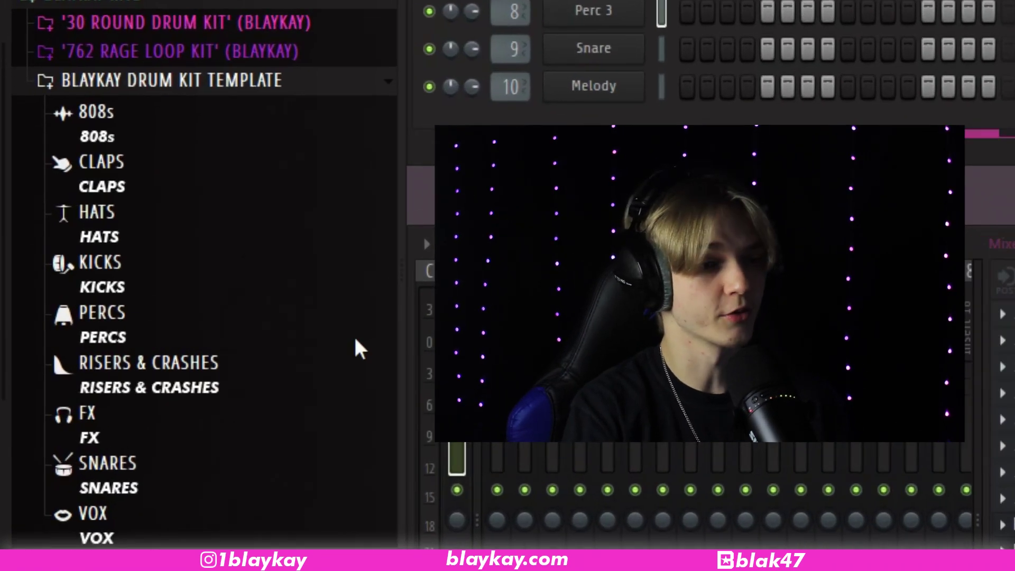
Expand BLAYKAY KITS > BLAYKAY DRUM KIT TEMPLATE in FL Studio's browser and collapse HATS.
drag(355, 339, 63, 521)
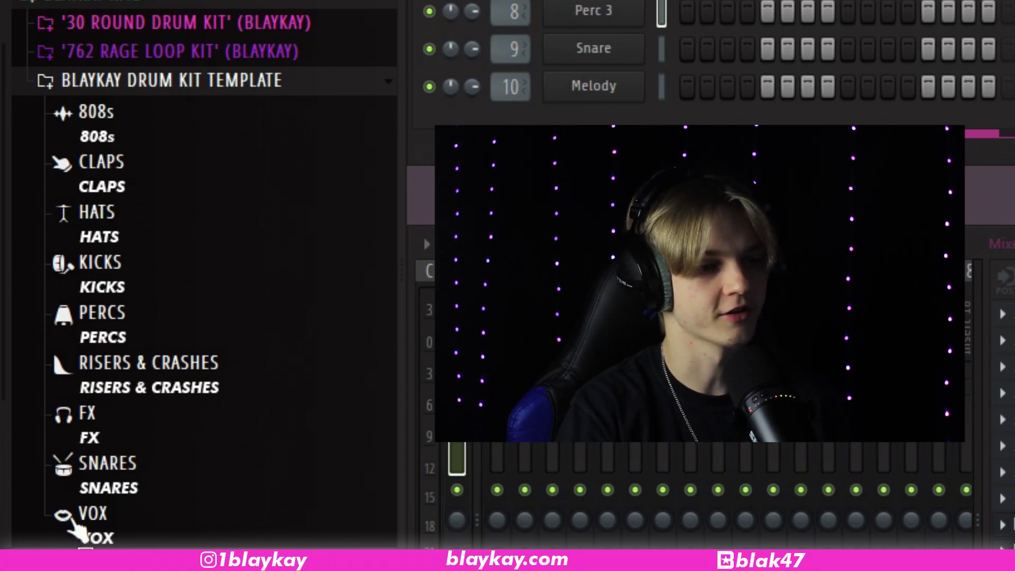
drag(103, 342, 96, 294)
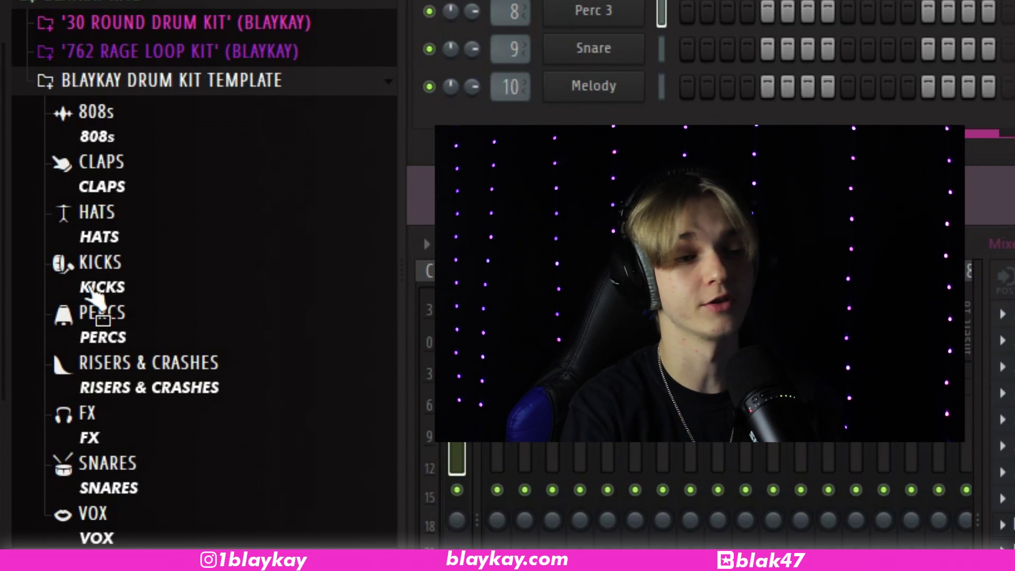
drag(95, 294, 156, 310)
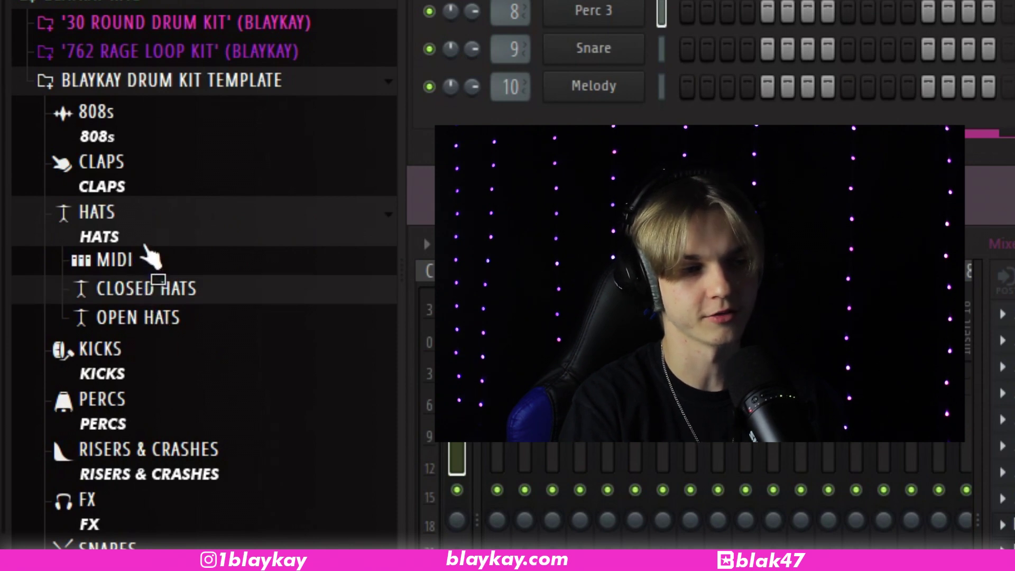
drag(144, 247, 189, 143)
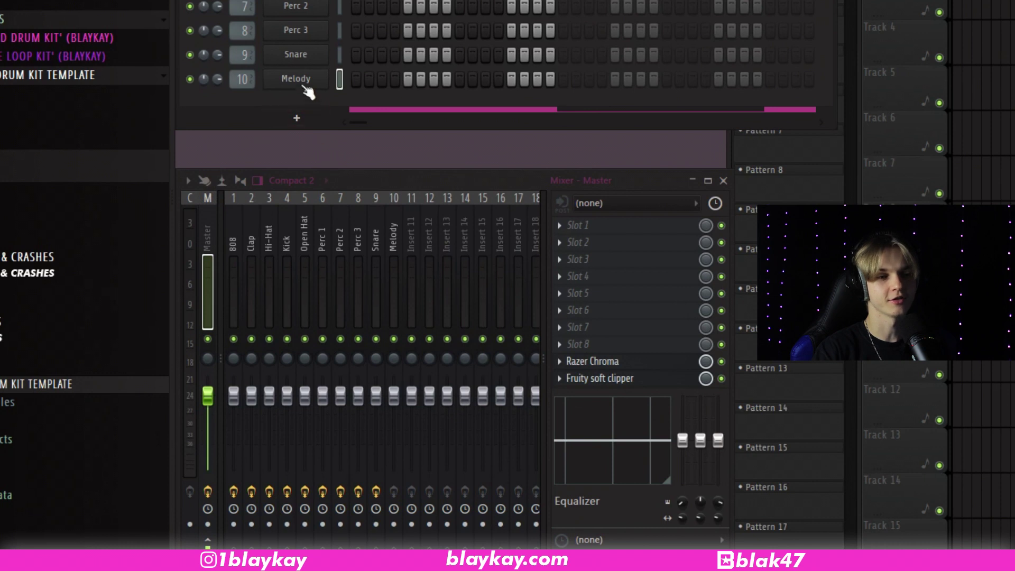
Pick a bright blue in the Melody channel's colour picker and copy its hex code #1981F6.
right_click(304, 84)
click(391, 131)
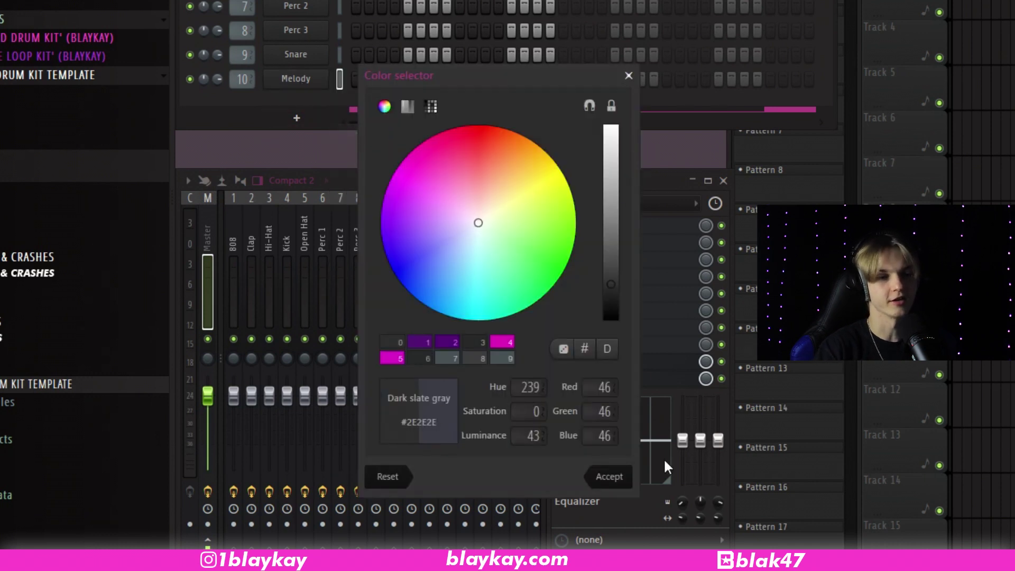
mouse_move(463, 196)
mouse_down()
mouse_move(464, 215)
mouse_move(442, 181)
mouse_move(464, 233)
mouse_move(497, 161)
mouse_move(541, 174)
mouse_move(560, 242)
mouse_move(434, 303)
mouse_up()
drag(611, 269, 620, 209)
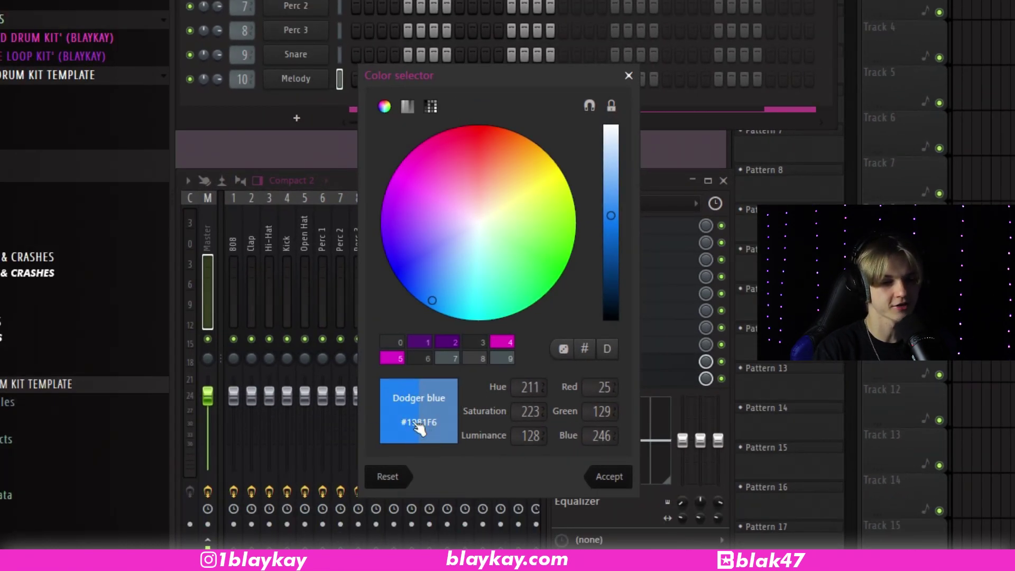
click(591, 353)
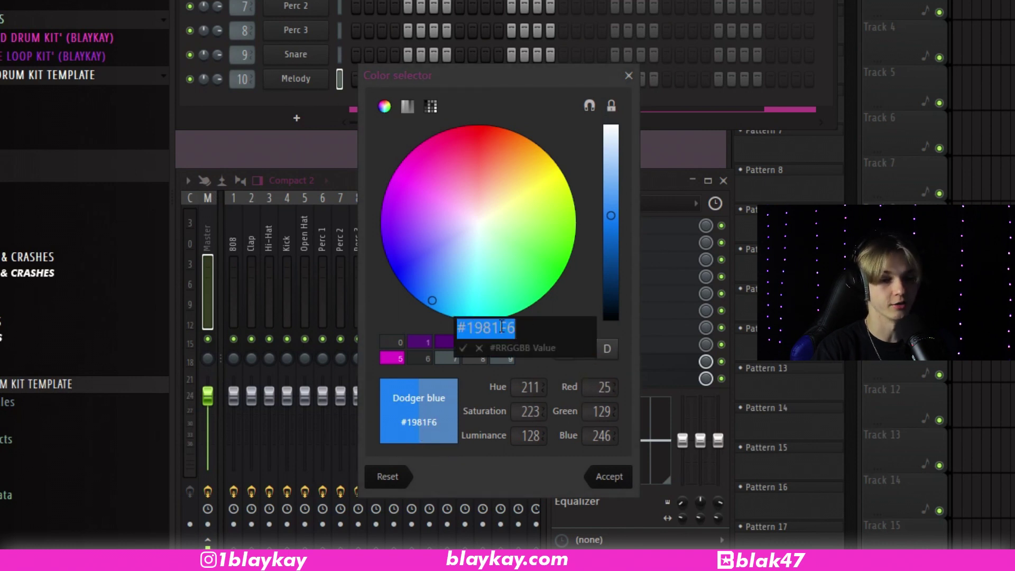
right_click(502, 327)
click(535, 370)
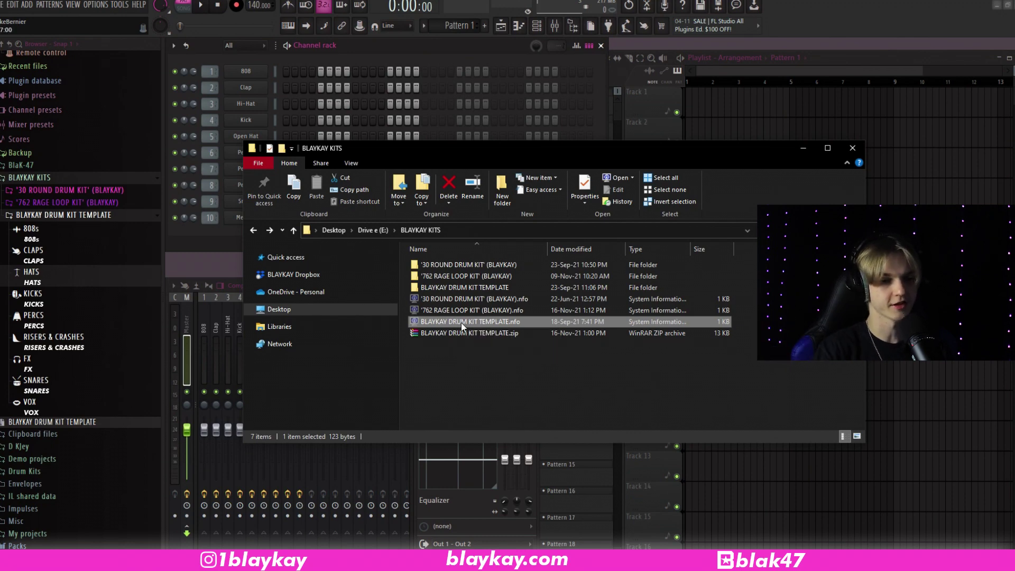
Open BLAYKAY DRUM KIT TEMPLATE.nfo in Notepad++.
right_click(461, 323)
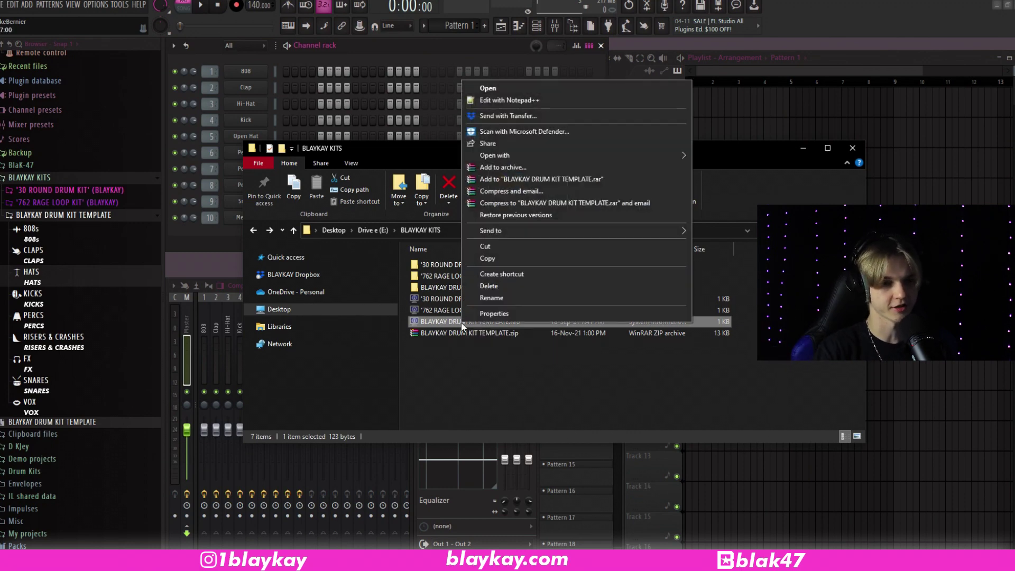
click(510, 100)
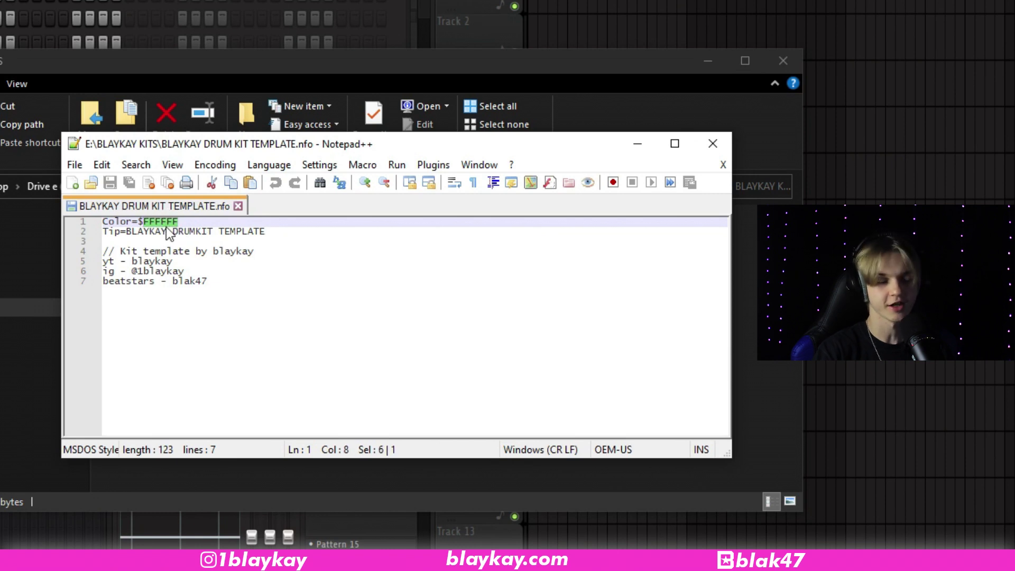
Paste the copied #1981F6 over FFFFFF on the Color line and save.
right_click(172, 228)
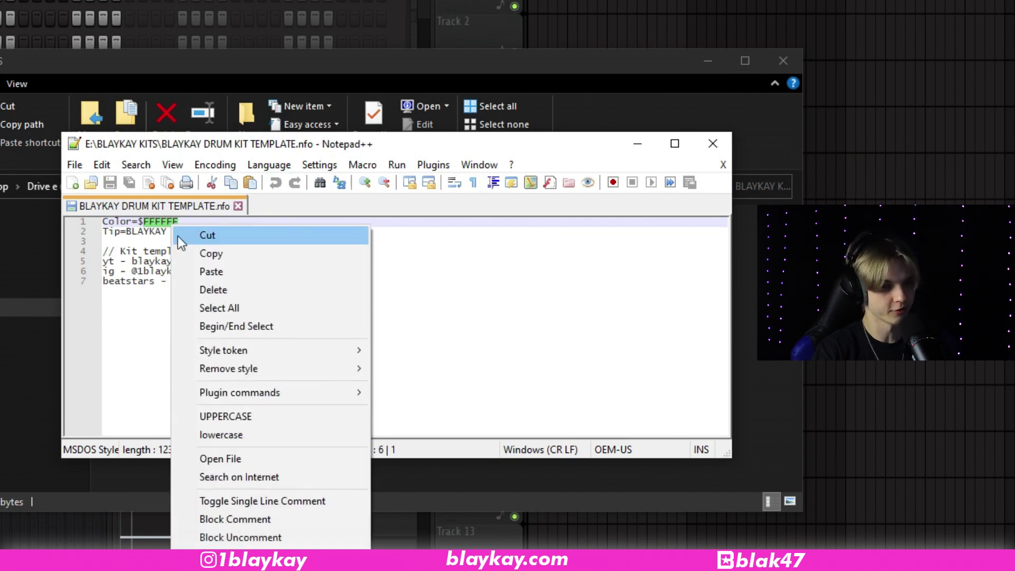
click(202, 271)
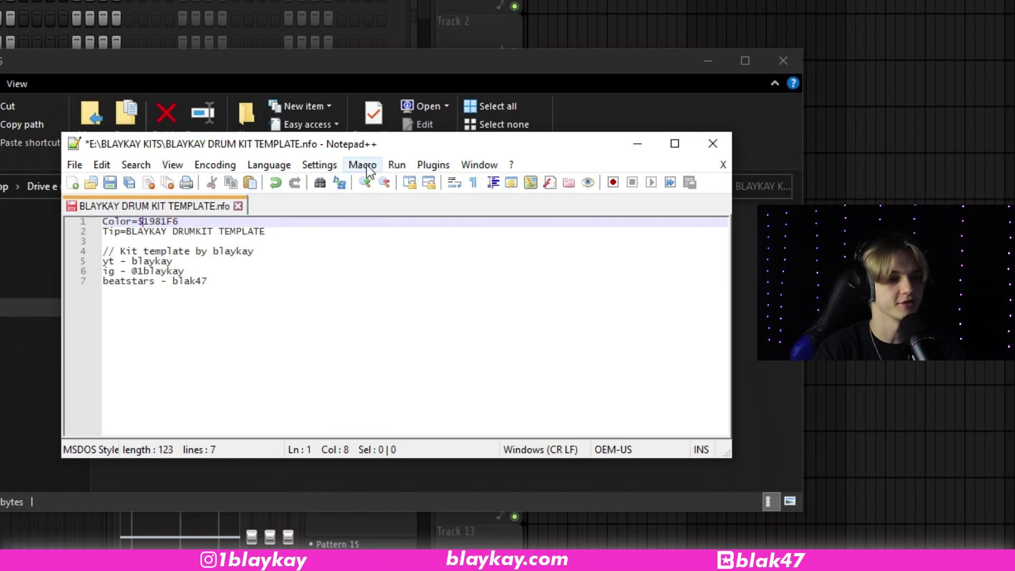
key(ctrl+s)
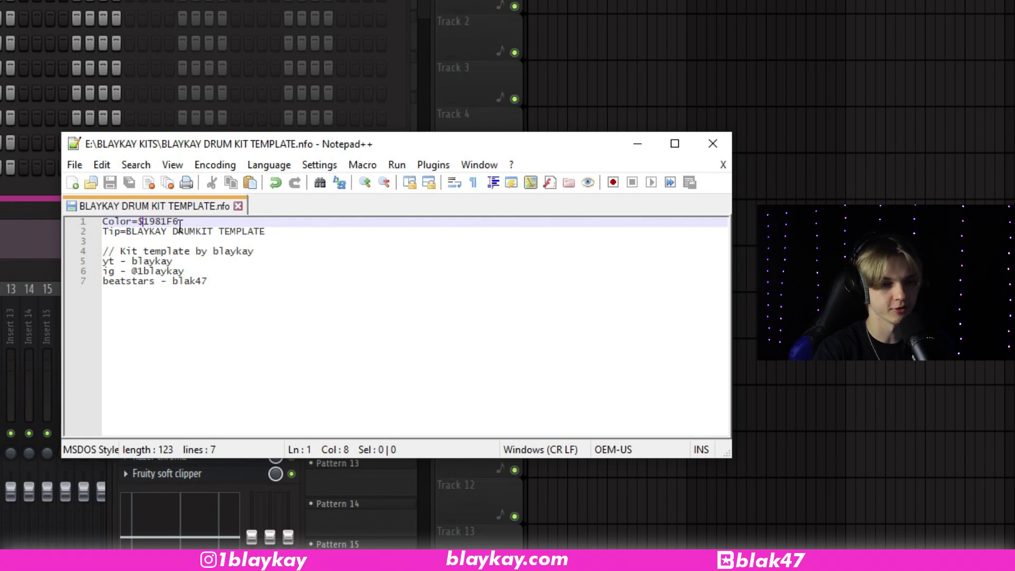
Swap the 19 and F6 pairs so the colour reads $F68119, then save.
drag(179, 222, 174, 220)
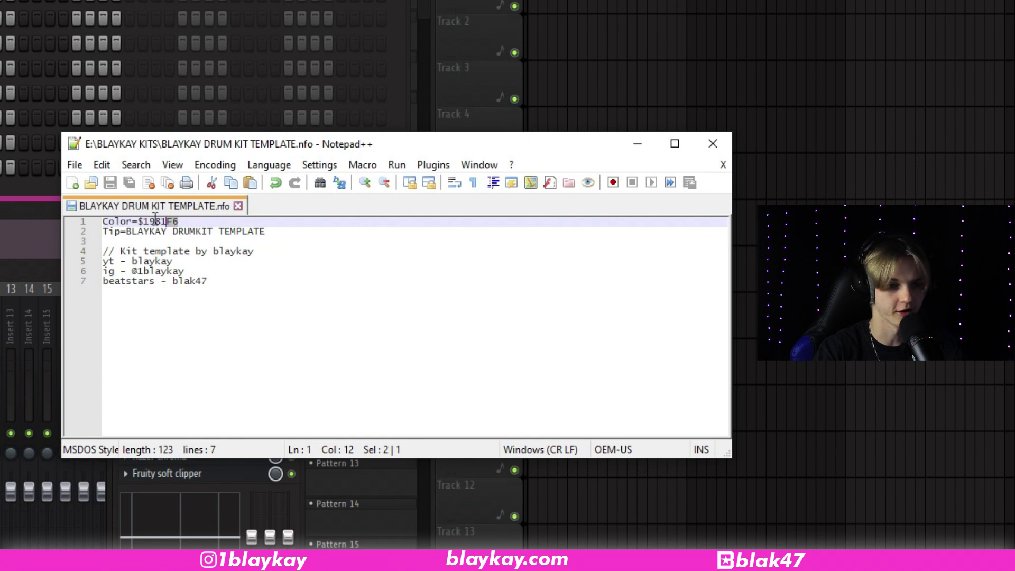
mouse_move(155, 220)
mouse_down()
mouse_move(172, 227)
mouse_move(148, 221)
mouse_up()
key(ctrl+v)
key(End)
key(shift+Left)
key(shift+Left)
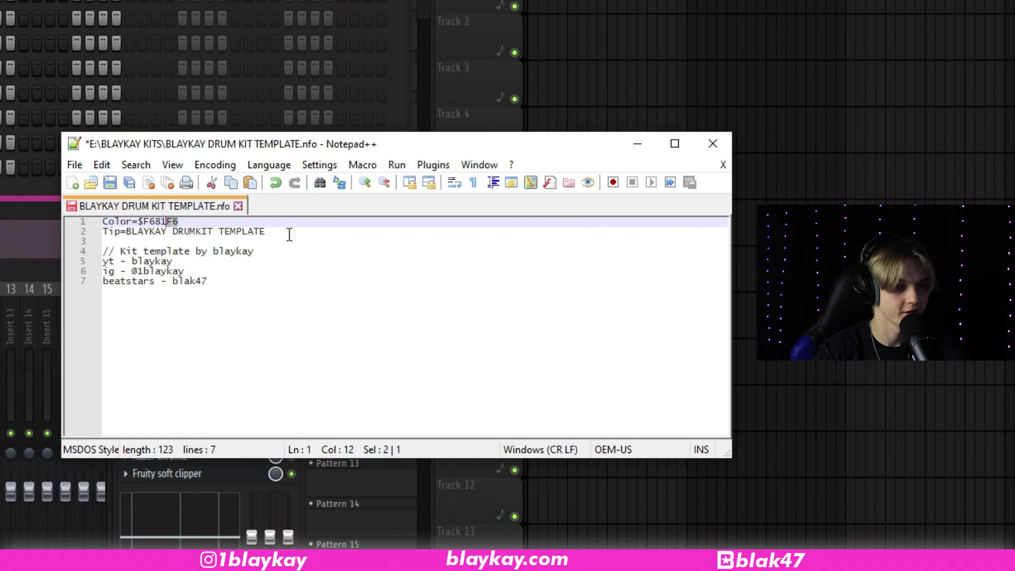
text(19)
key(ctrl+s)
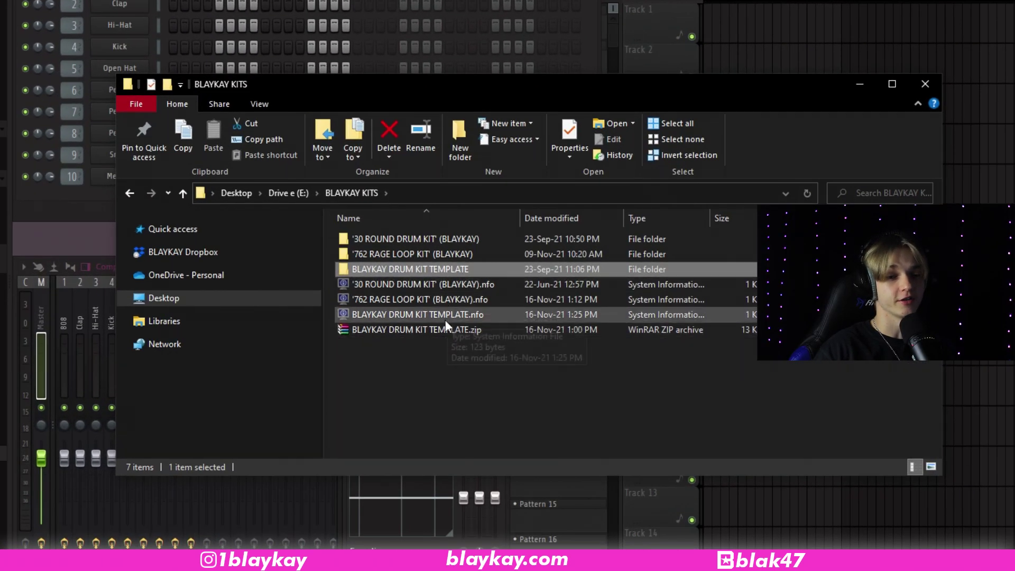
Open the BLAYKAY DRUM KIT TEMPLATE folder and select the nine category .nfo files, 808s.nfo through VOX.nfo.
double_click(410, 271)
scroll(383, 248, down, 2)
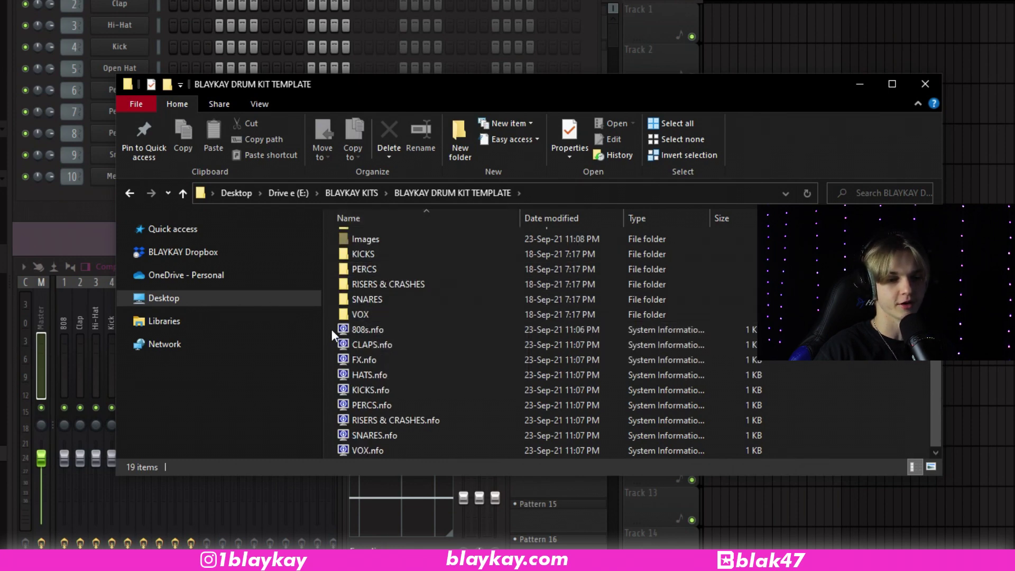
drag(332, 329, 506, 459)
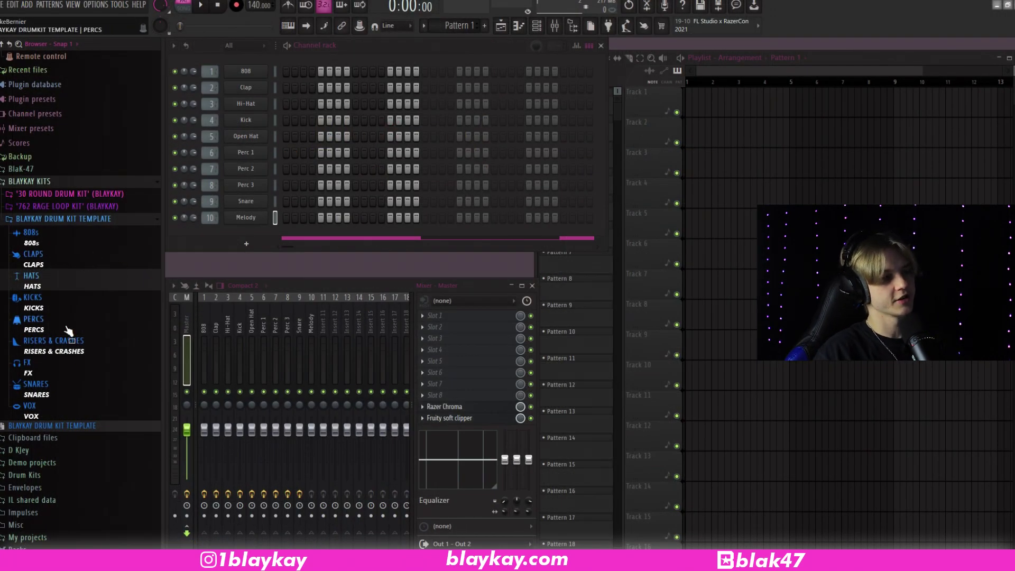
drag(69, 330, 84, 382)
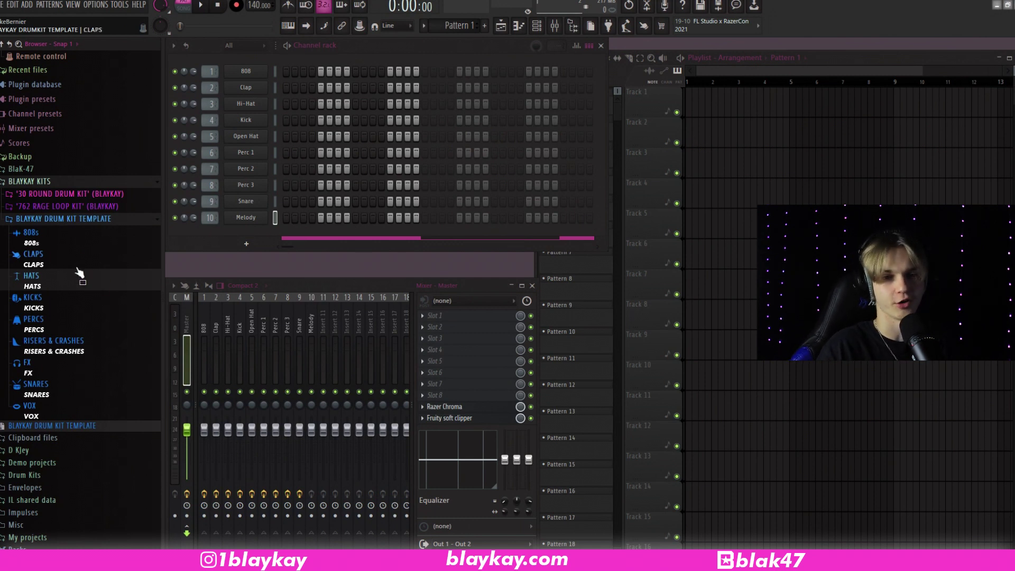
Rename the KICKS folder to BLAYKAY KICKS and refresh FL Studio's browser.
drag(79, 273, 69, 315)
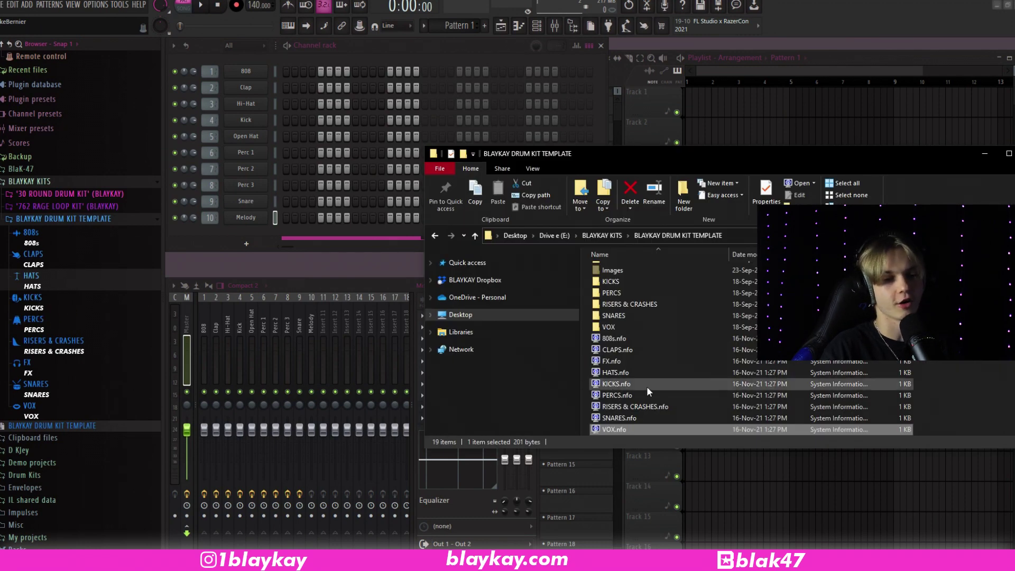
click(626, 285)
key(F2)
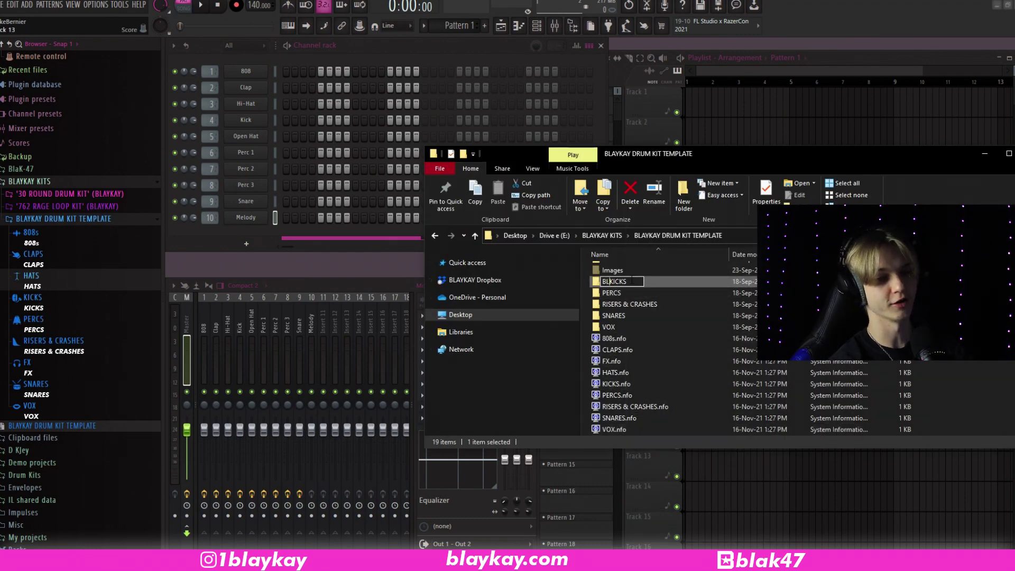
key(Return)
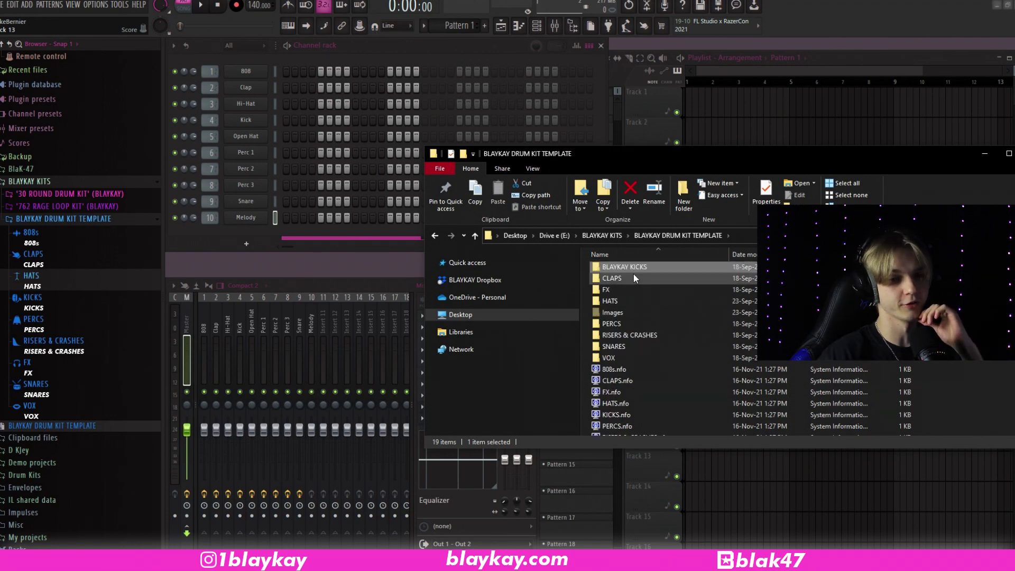
click(7, 47)
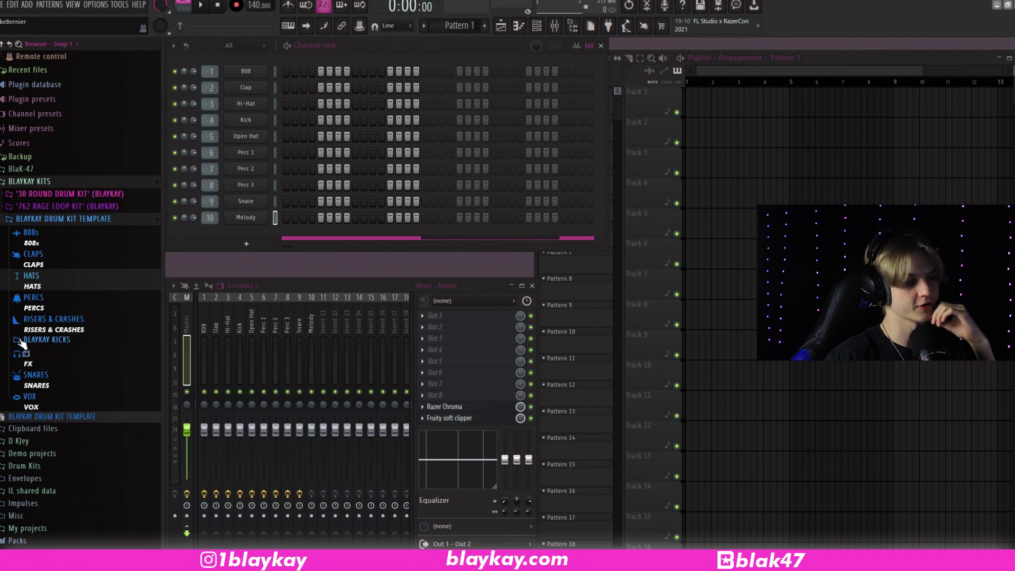
Rename KICKS.nfo to BLAYKAY KICKS.nfo by adding 'BLAYKAY ' before the name.
right_click(21, 342)
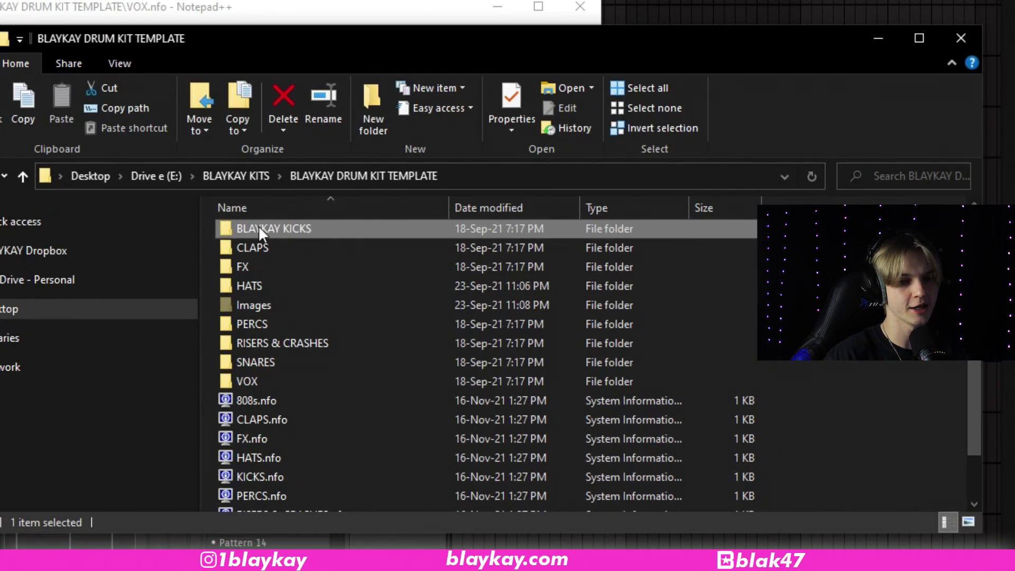
click(259, 458)
scroll(276, 454, down, 1)
click(244, 426)
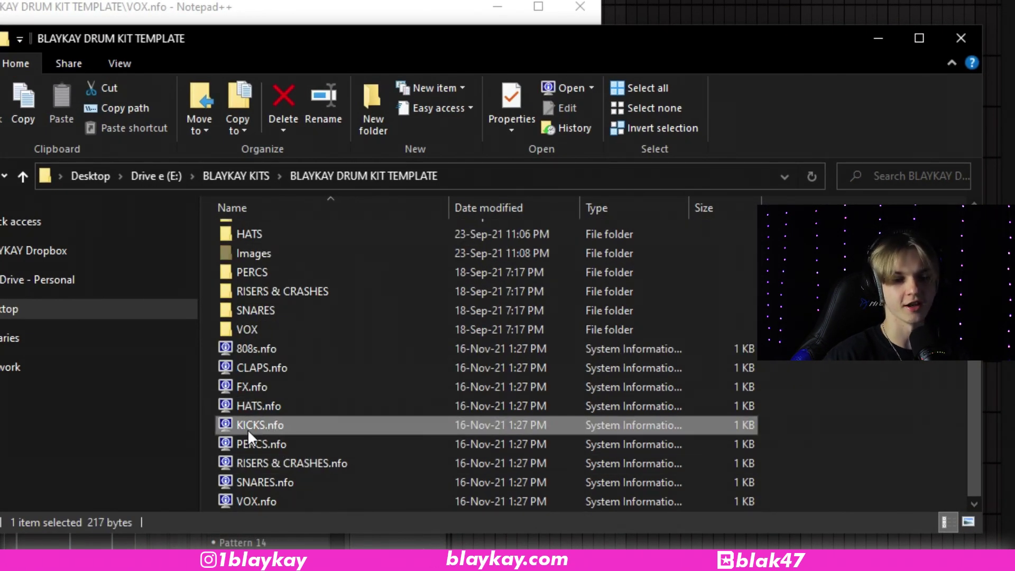
right_click(248, 428)
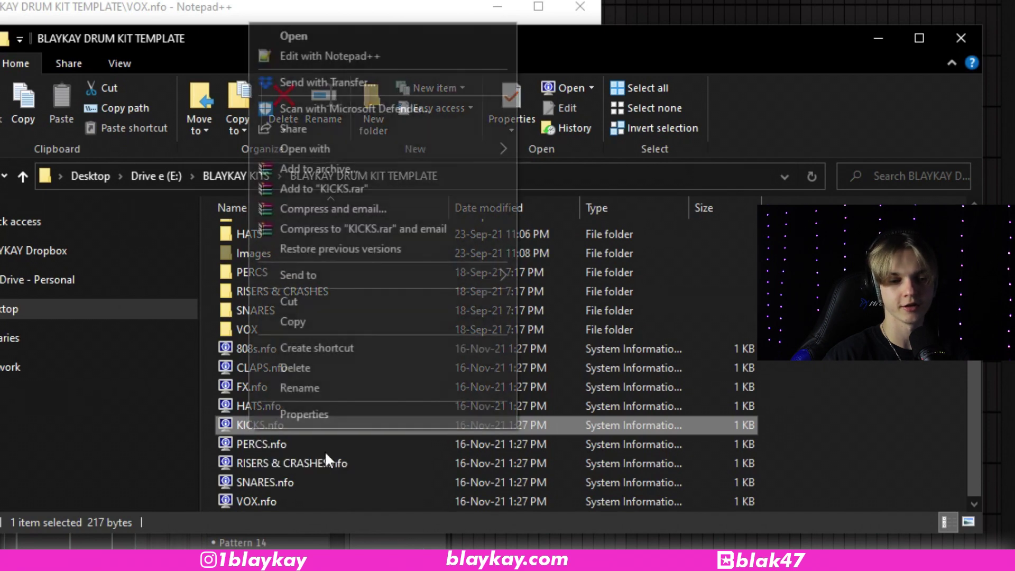
click(295, 388)
key(Home)
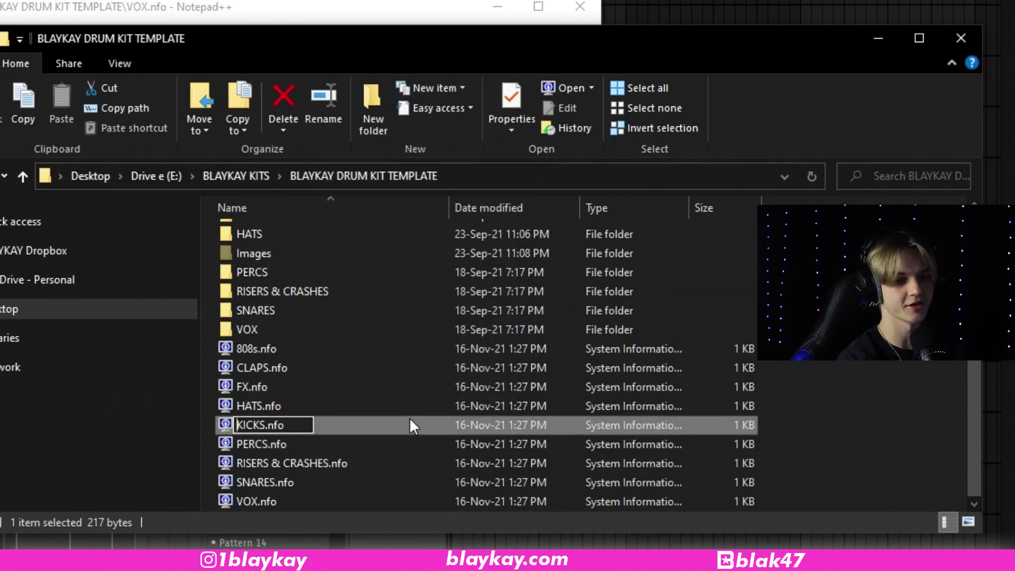
text(BLAYKAY)
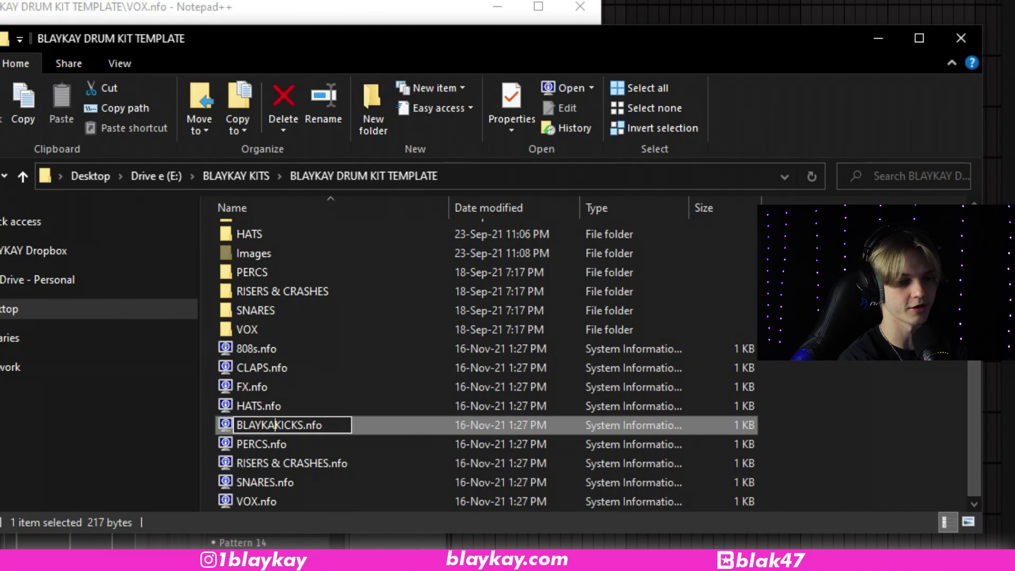
key(Return)
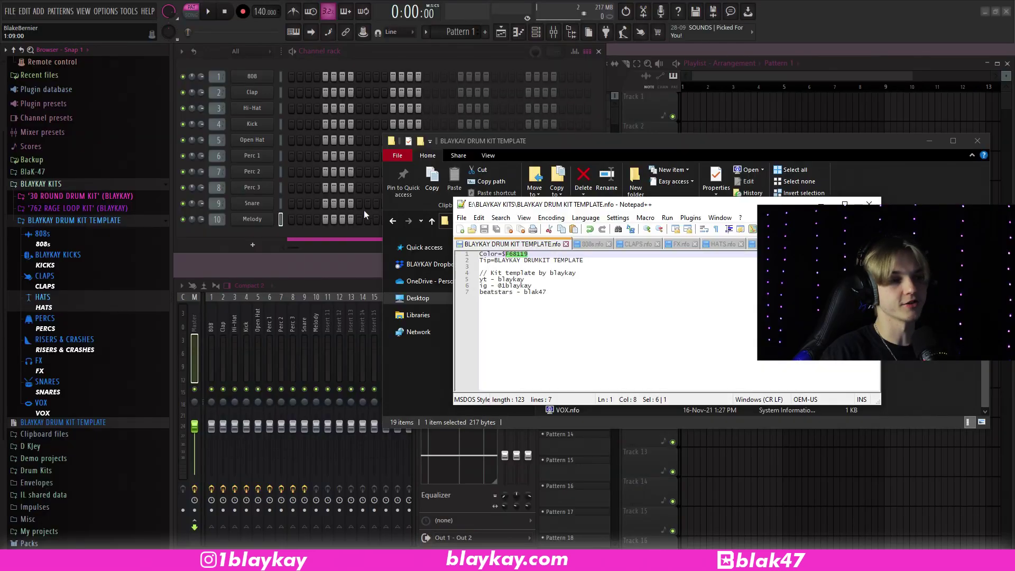
Replace BLAYKAY with TUTORIAL on 808s.nfo's Tip line, then close the FX.nfo tab.
click(151, 64)
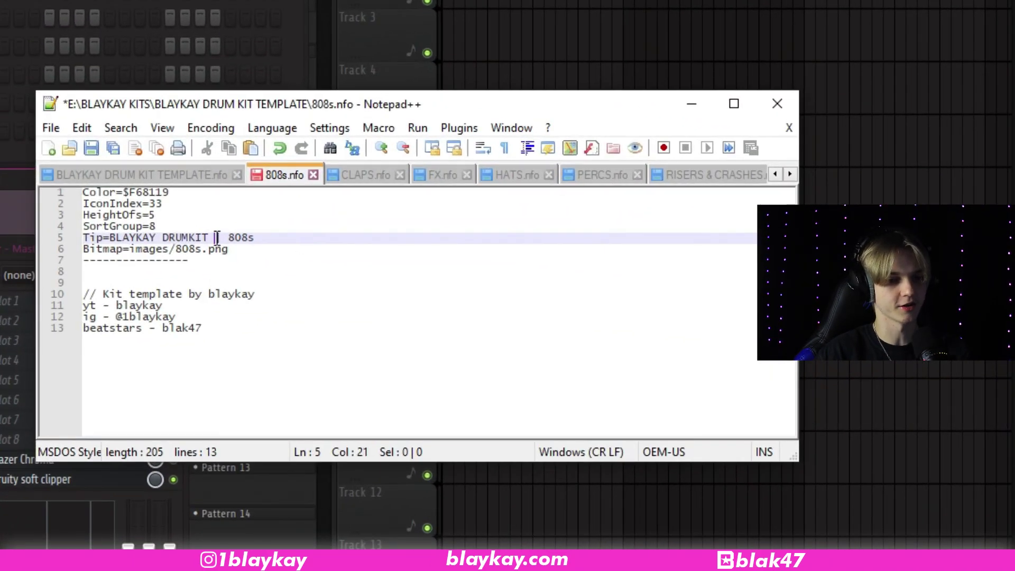
drag(159, 237, 110, 238)
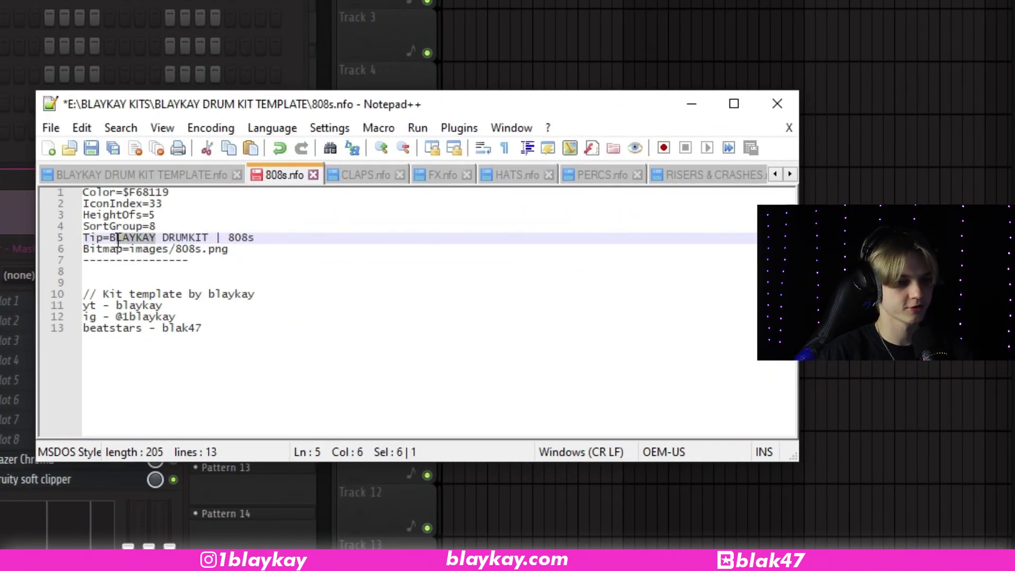
text(TUTORIA)
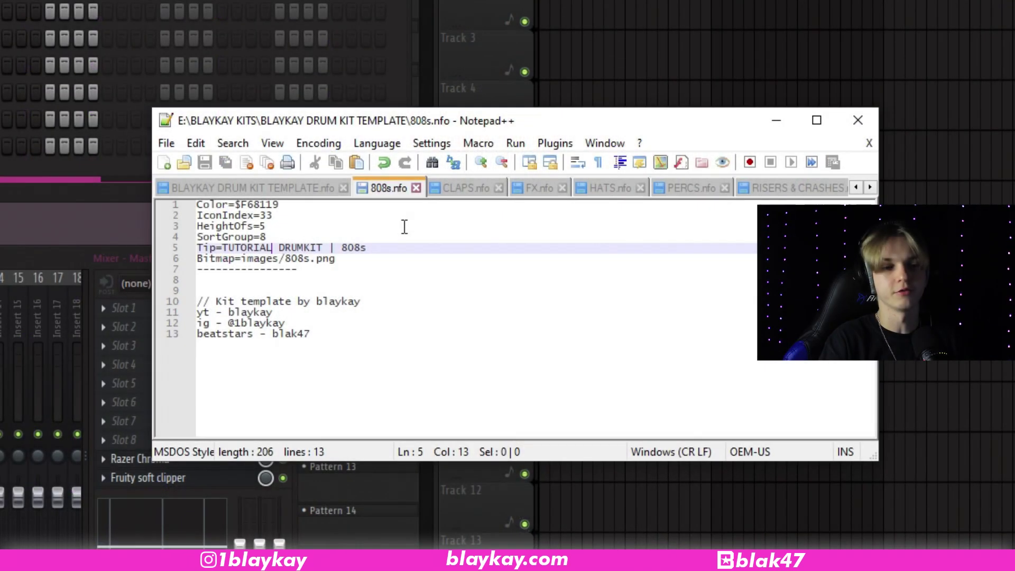
click(447, 195)
Return to the 808s.nfo tab and highlight the HeightOfs=5 line and its value 5.
click(391, 195)
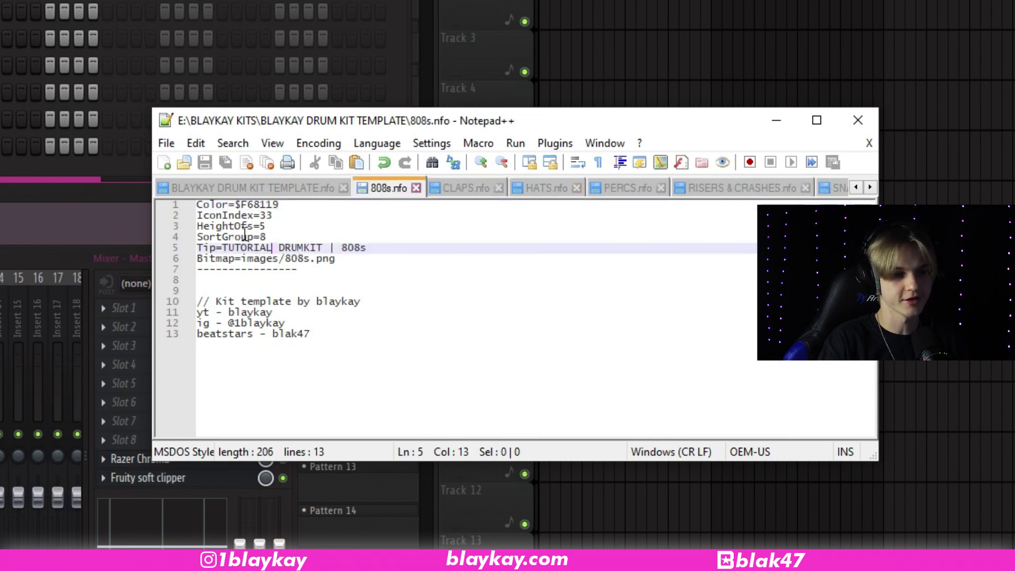
drag(180, 226, 257, 227)
click(308, 226)
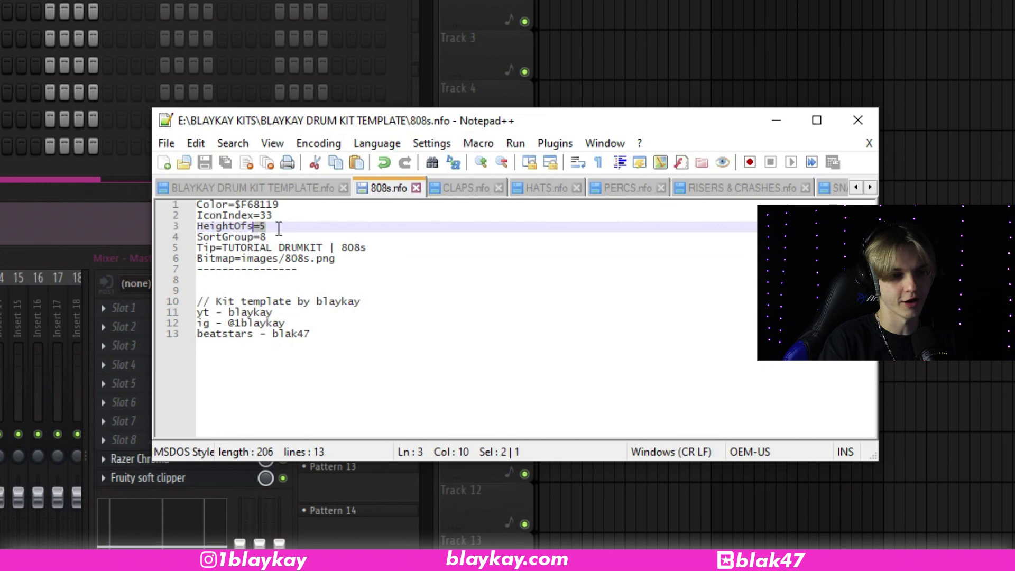
click(278, 227)
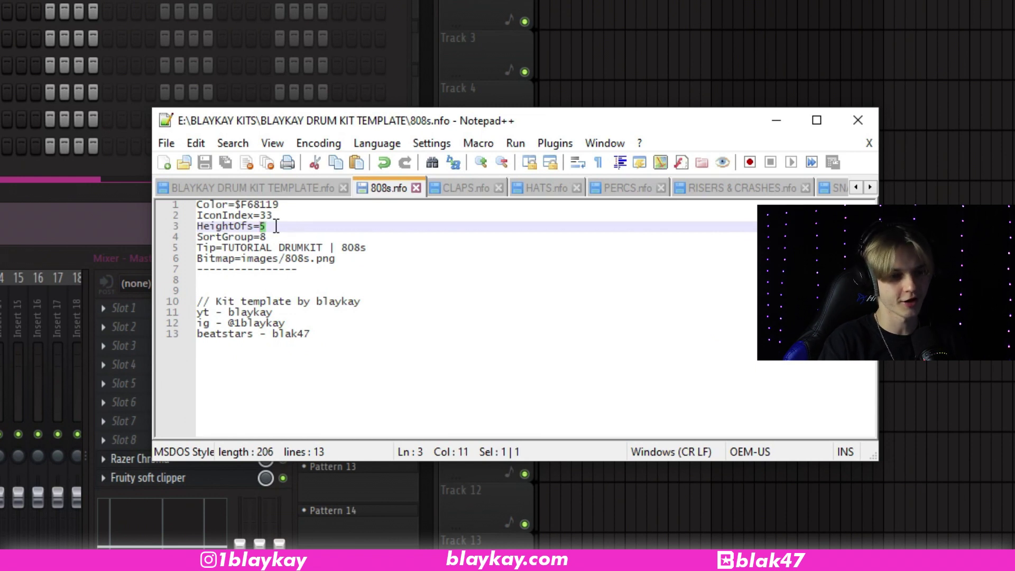
key(shift+Home)
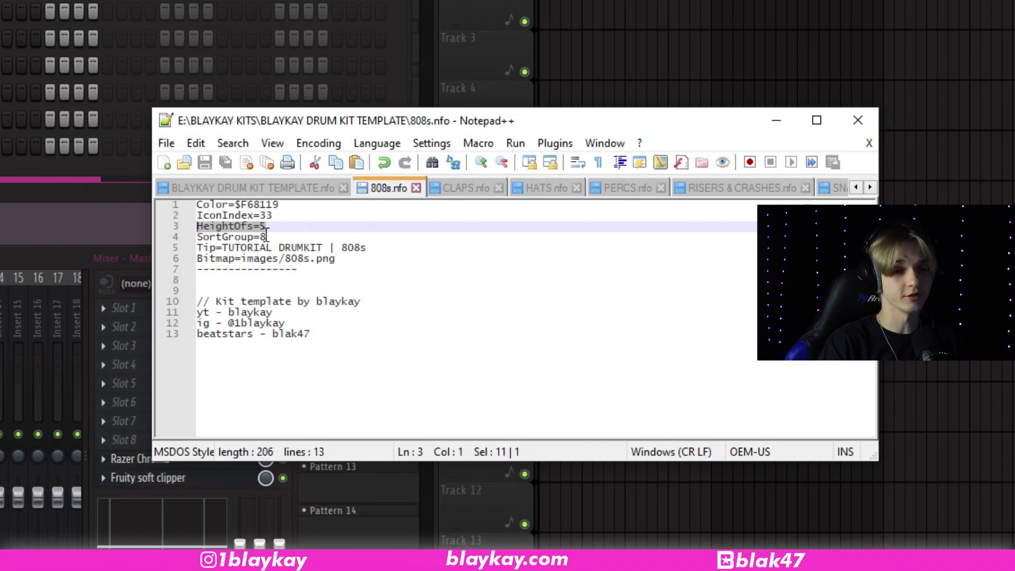
click(279, 227)
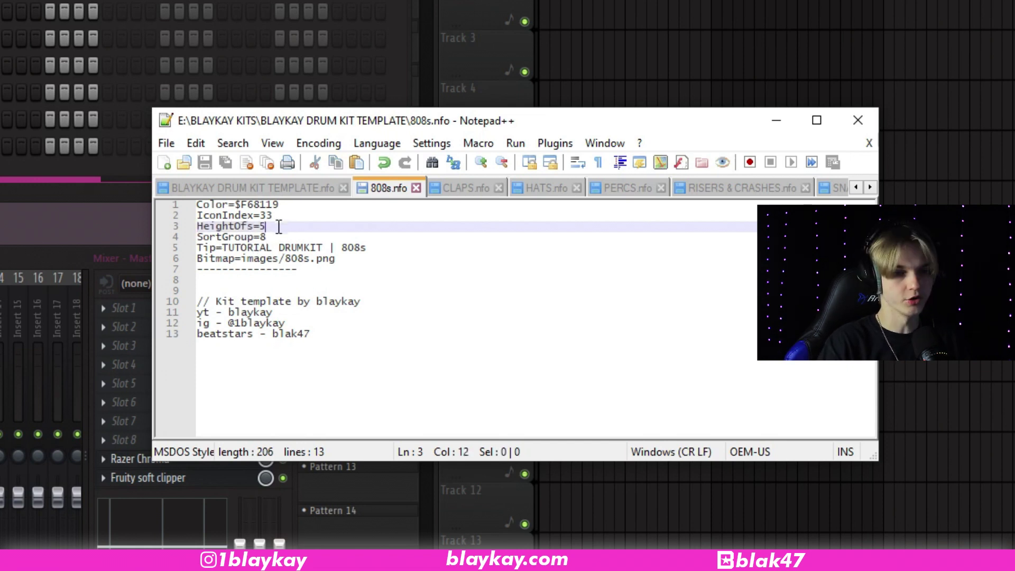
key(shift+Left)
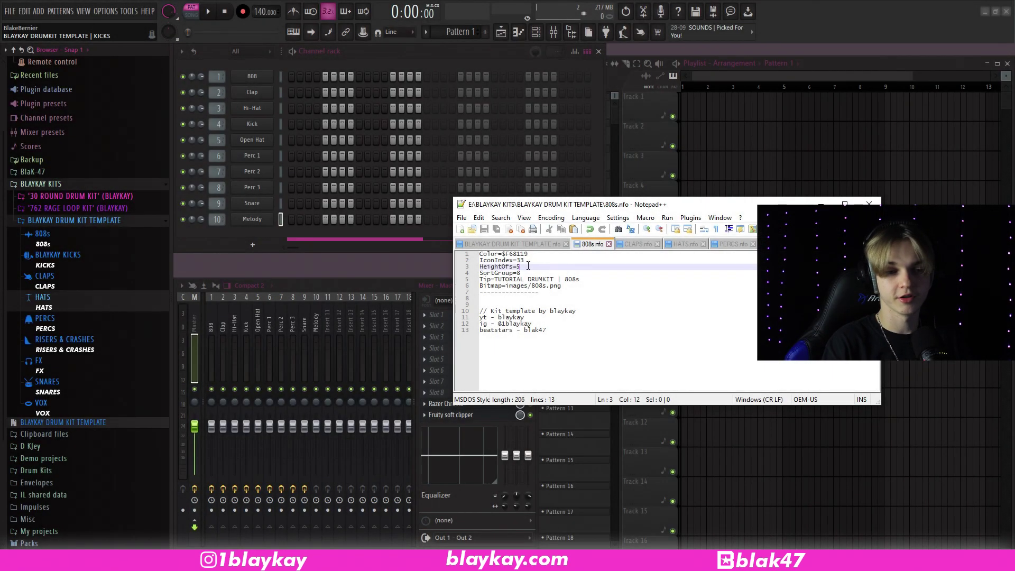
drag(529, 271, 486, 274)
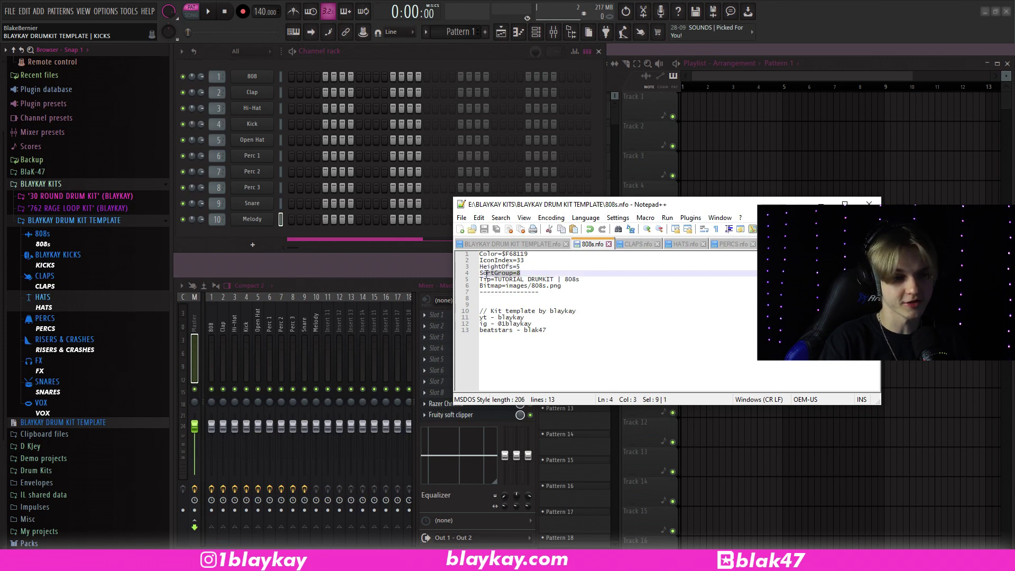
click(528, 271)
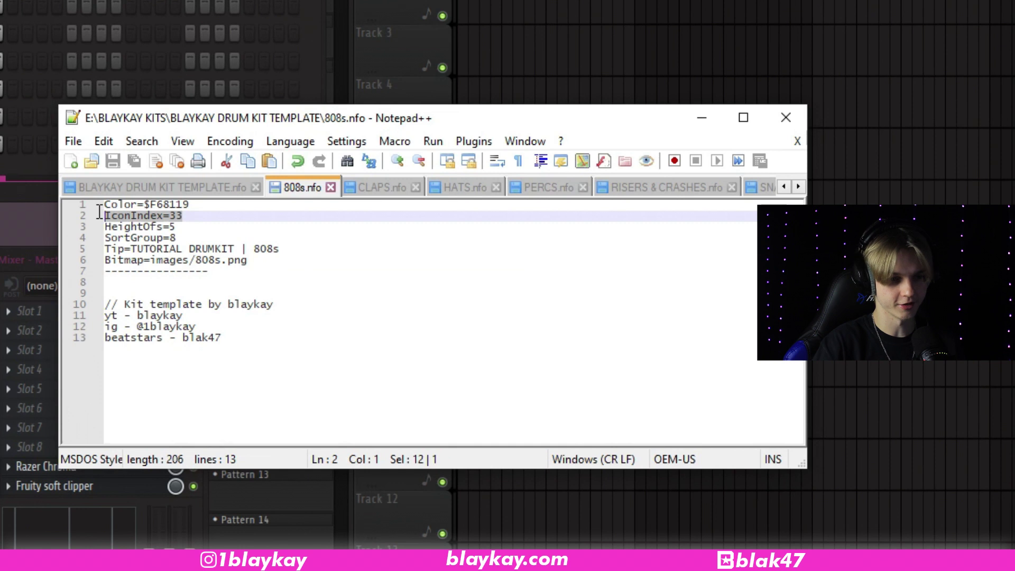
Select the last digit of the IconIndex number in the .nfo file.
click(193, 214)
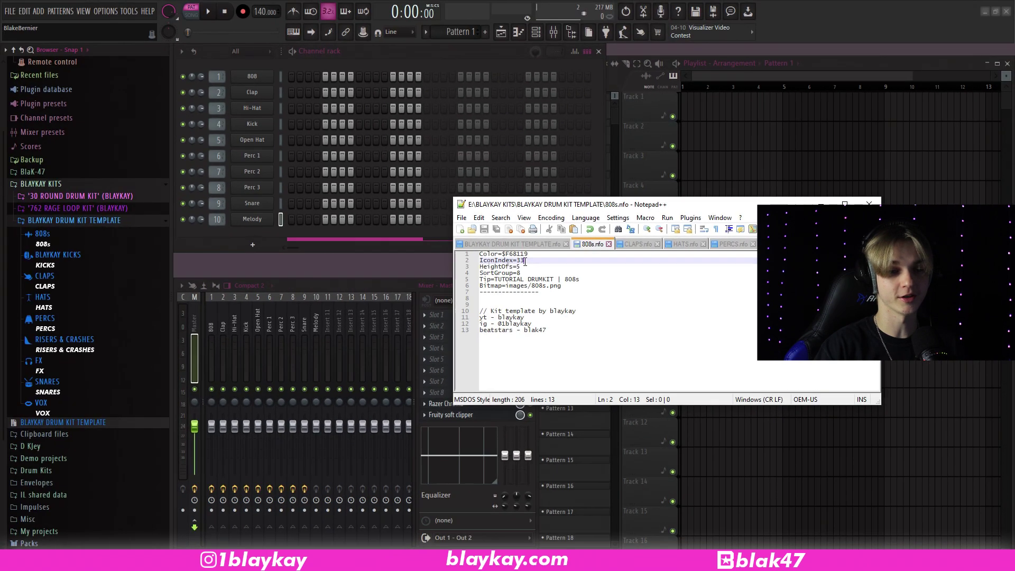
key(shift+Left)
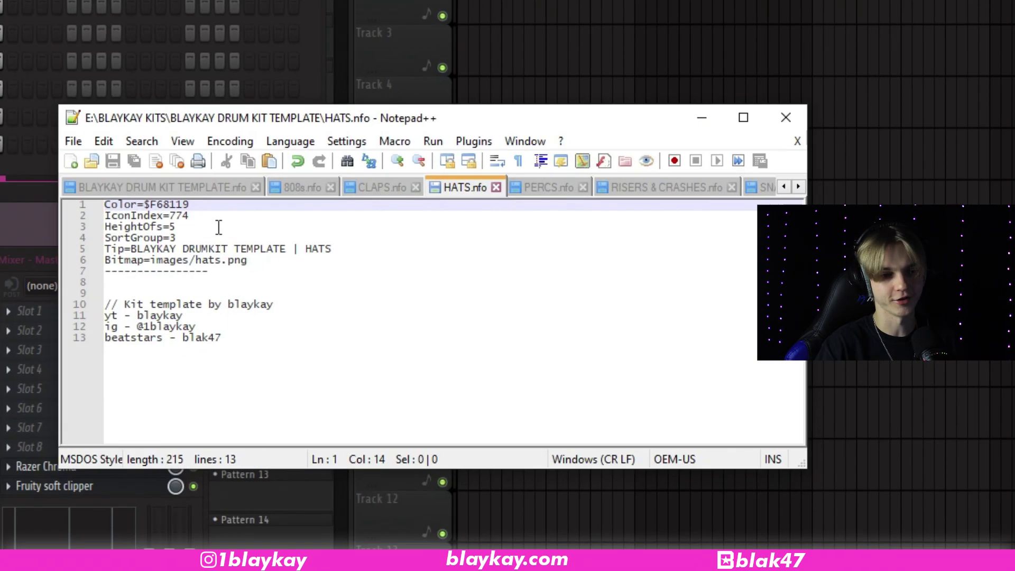
Try PERCS.nfo IconIndex values 774, -101 and 889, then expand the 762 RAGE LOOP KIT.
drag(189, 215, 170, 215)
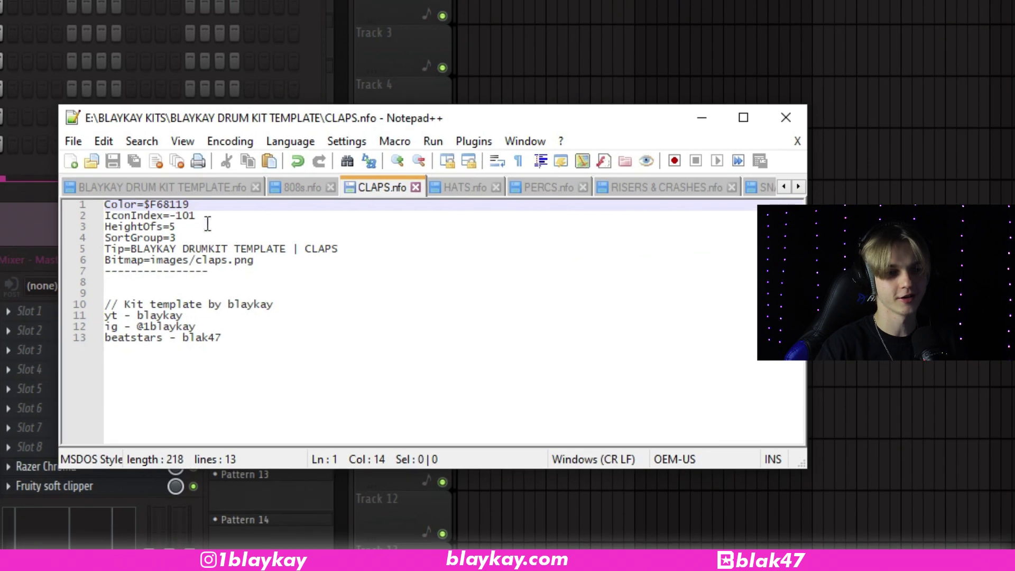
drag(778, 183, 750, 183)
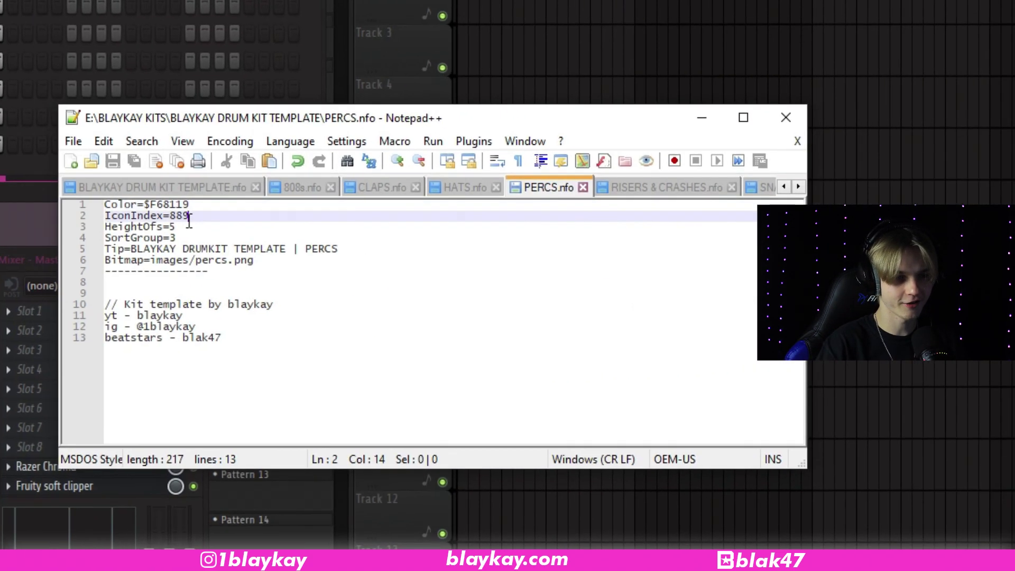
drag(189, 221, 171, 221)
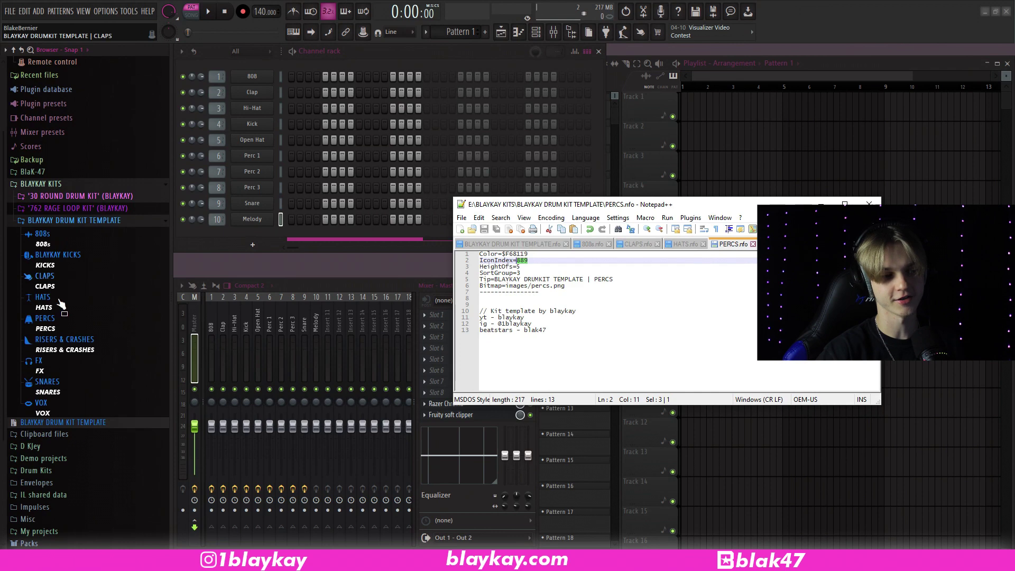
click(104, 208)
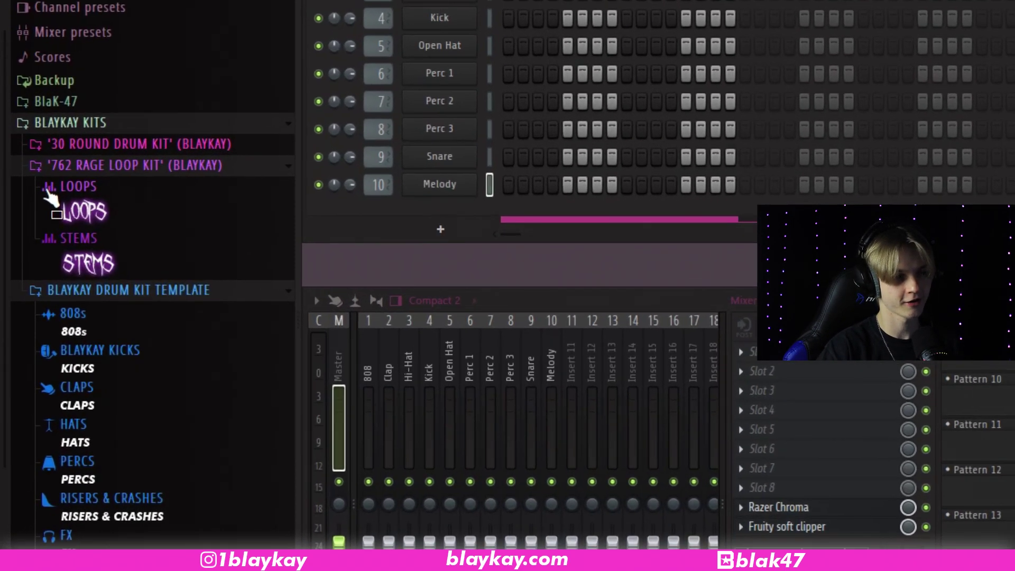
Switch to Loops.nfo and select its IconIndex value 1015.
key(alt+Tab)
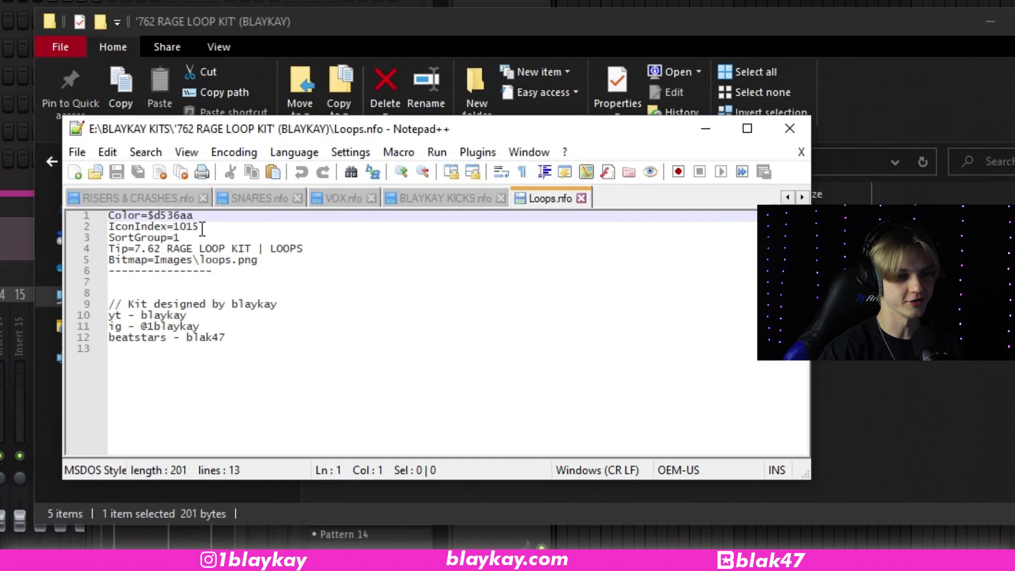
drag(200, 228, 173, 227)
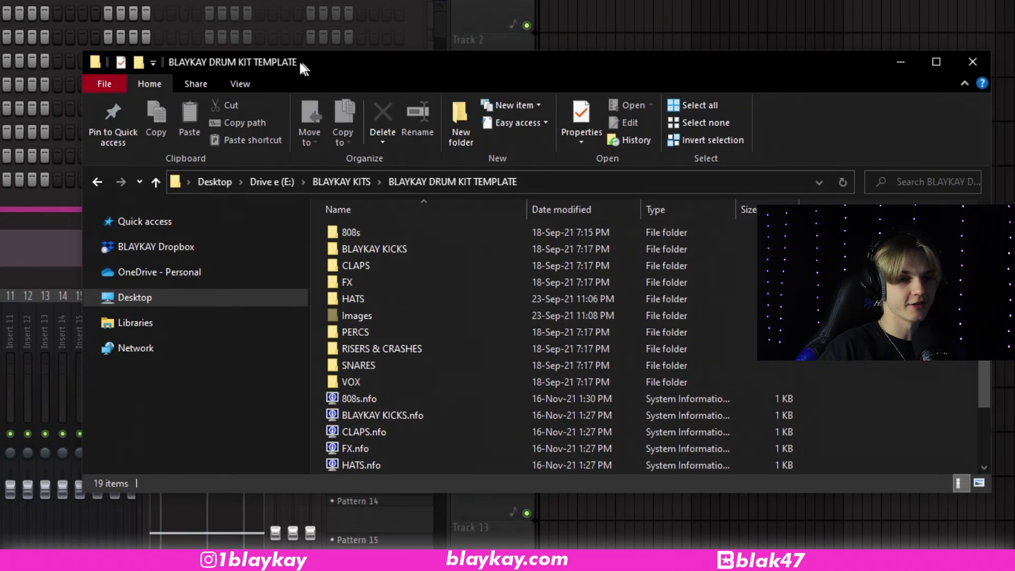
Select the Images folder in the drum kit template folder, then clear the selection.
click(715, 319)
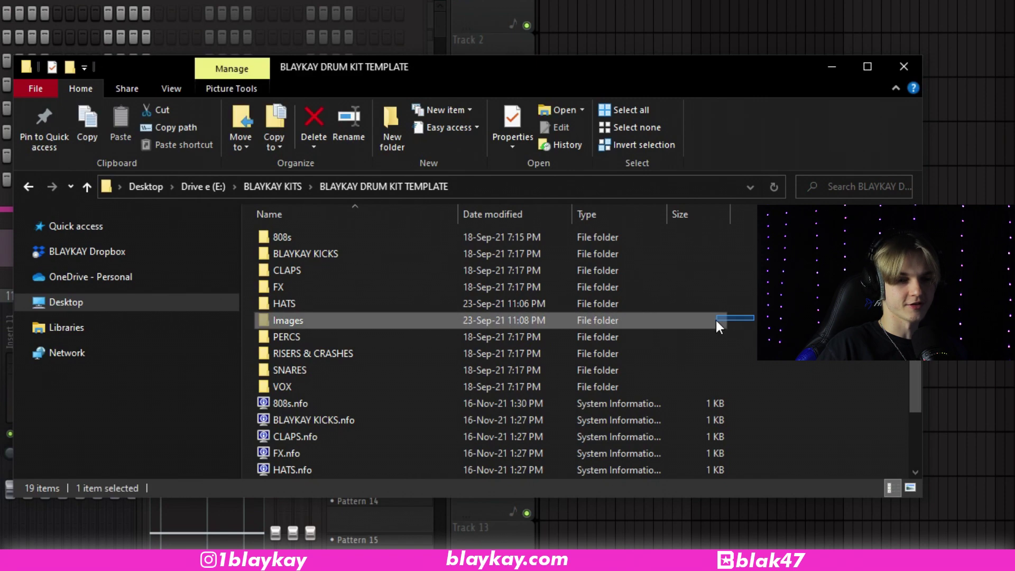
click(276, 333)
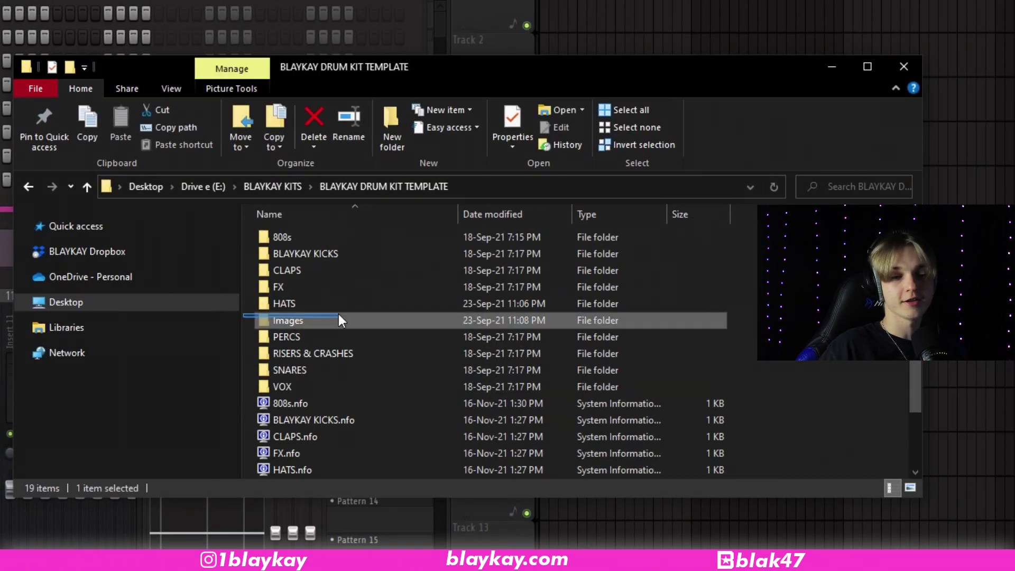
drag(720, 246, 1014, 258)
drag(726, 325, 734, 325)
click(736, 326)
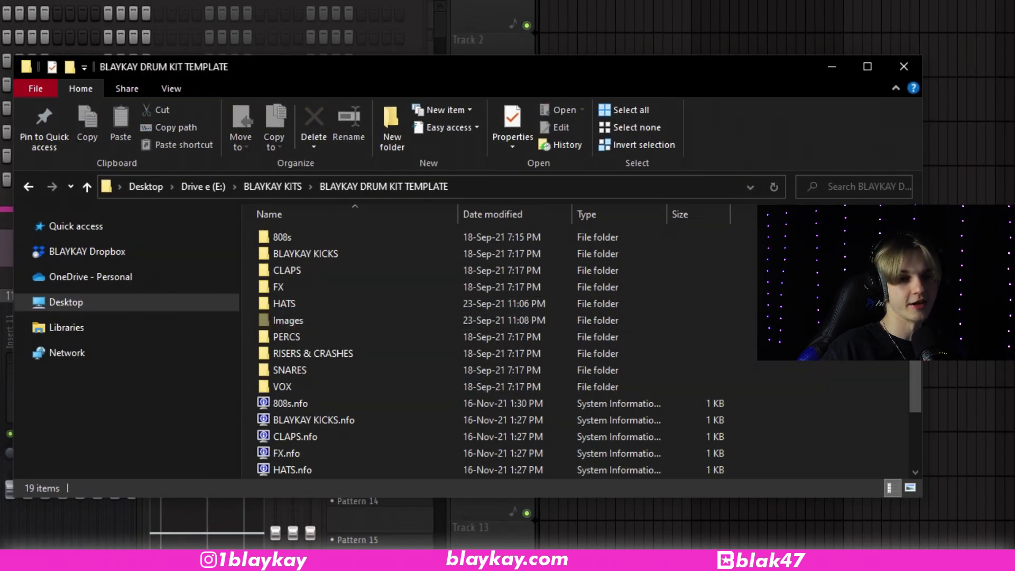
Turn on 'Show hidden files, folders, and drives' in the folder options.
click(34, 91)
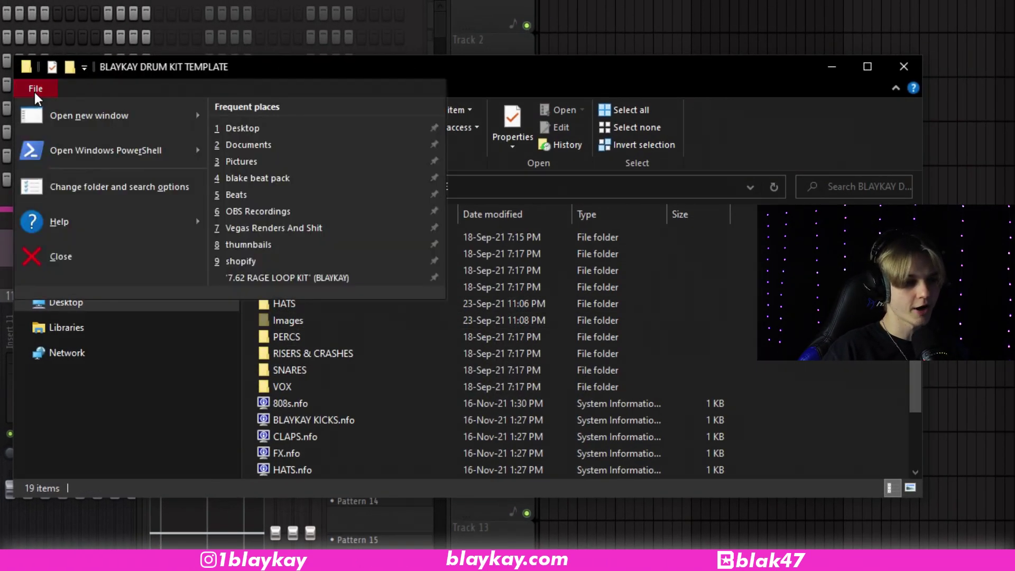
click(81, 189)
click(89, 255)
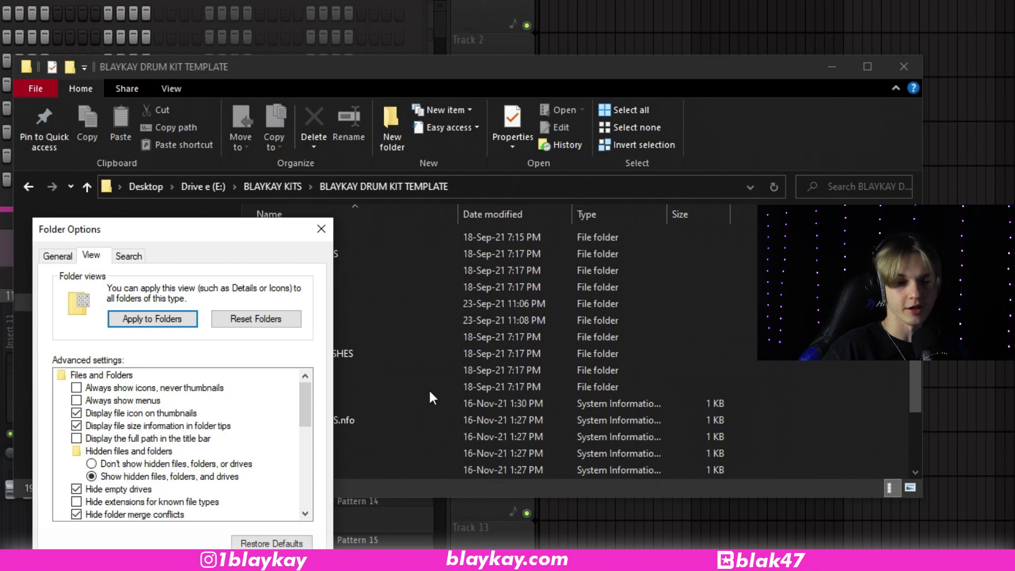
click(321, 228)
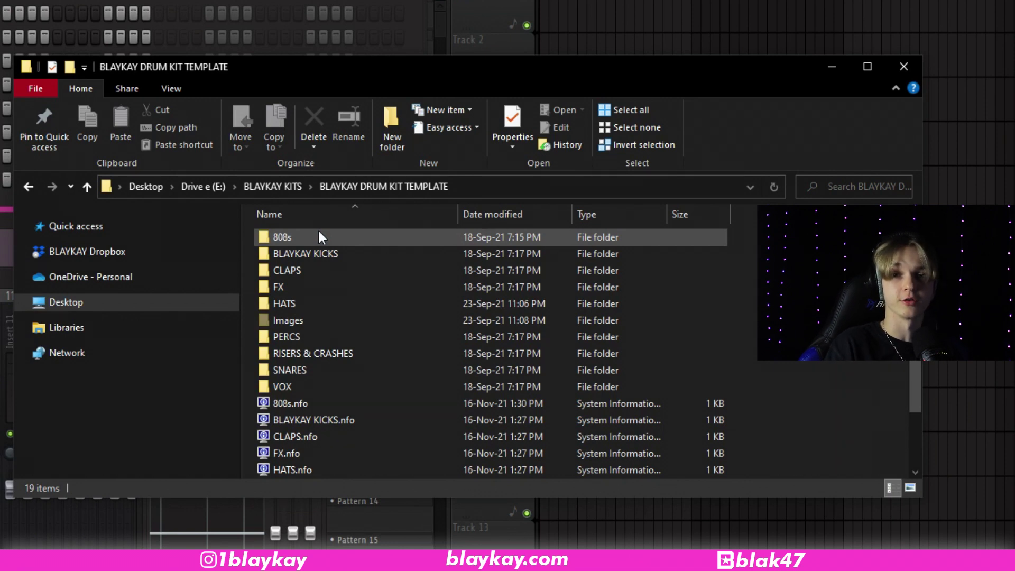
Open the Images folder and select the header PNG files, then deselect them.
double_click(310, 321)
drag(878, 414, 333, 294)
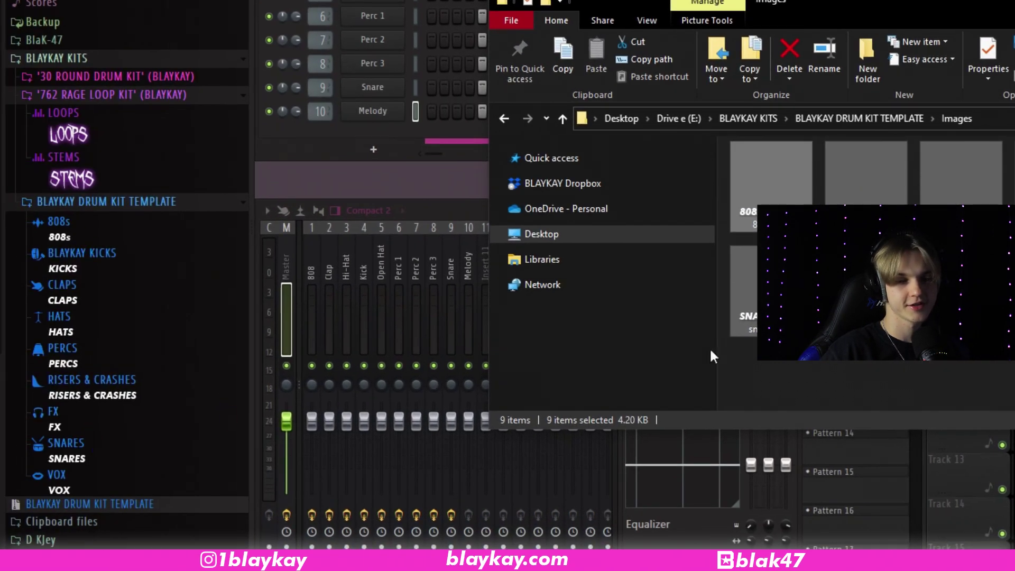
click(760, 349)
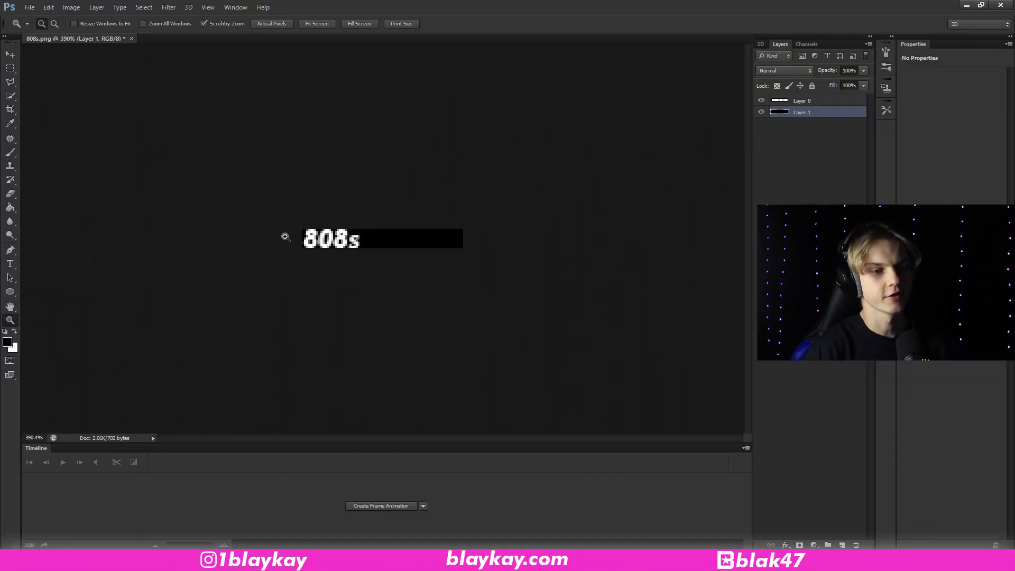
Zoom in and confirm the 808s header image is 78×9 pixels.
drag(286, 237, 322, 243)
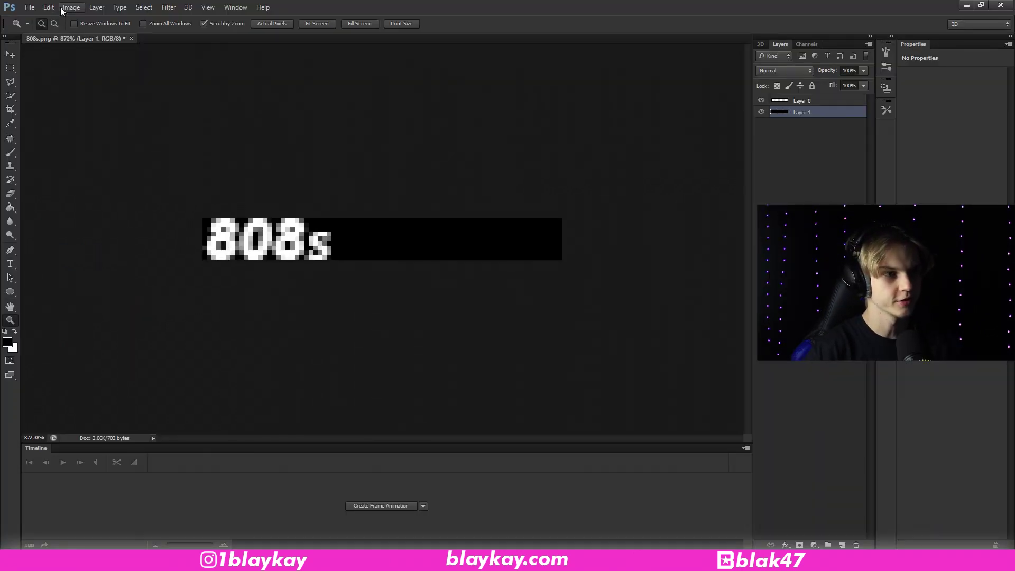
click(71, 7)
click(90, 83)
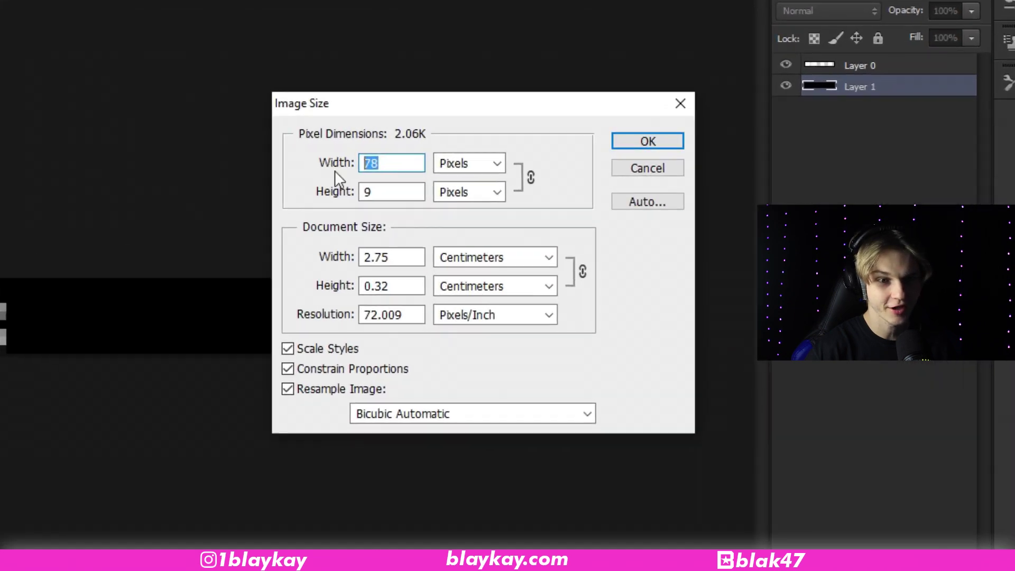
double_click(543, 170)
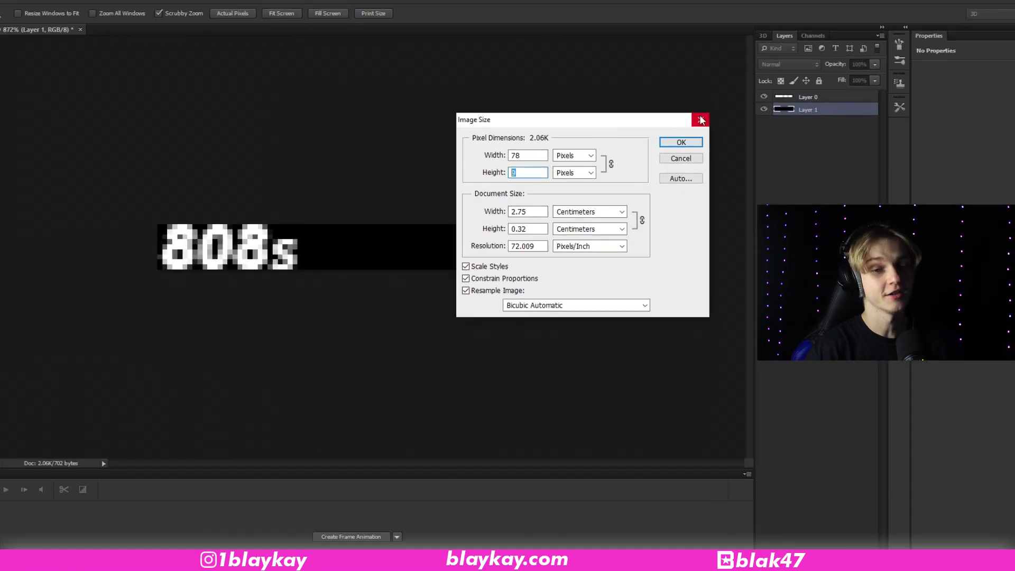
click(648, 142)
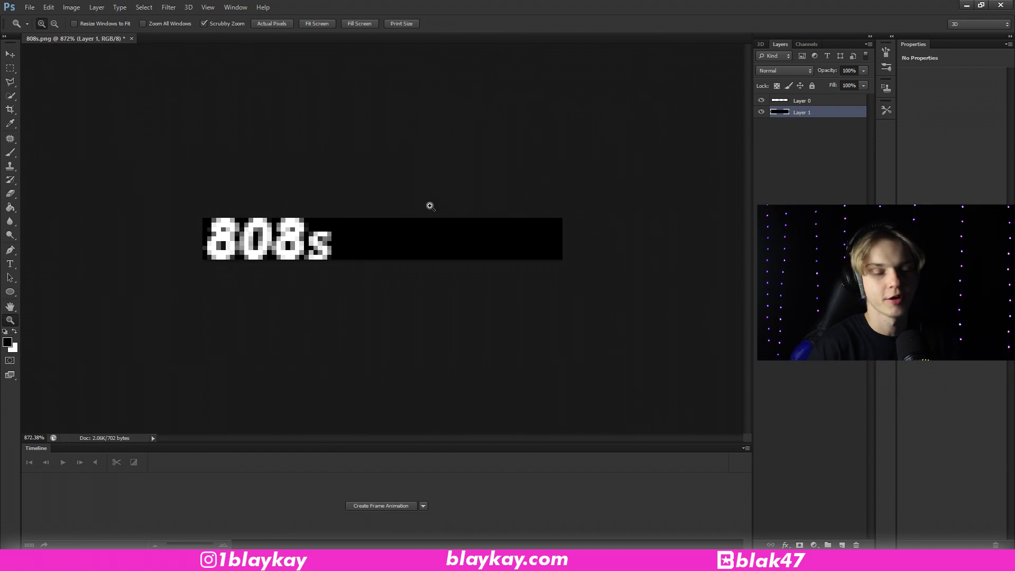
Delete the black bar right of the 808s text, leaving it transparent, and deselect.
key(m)
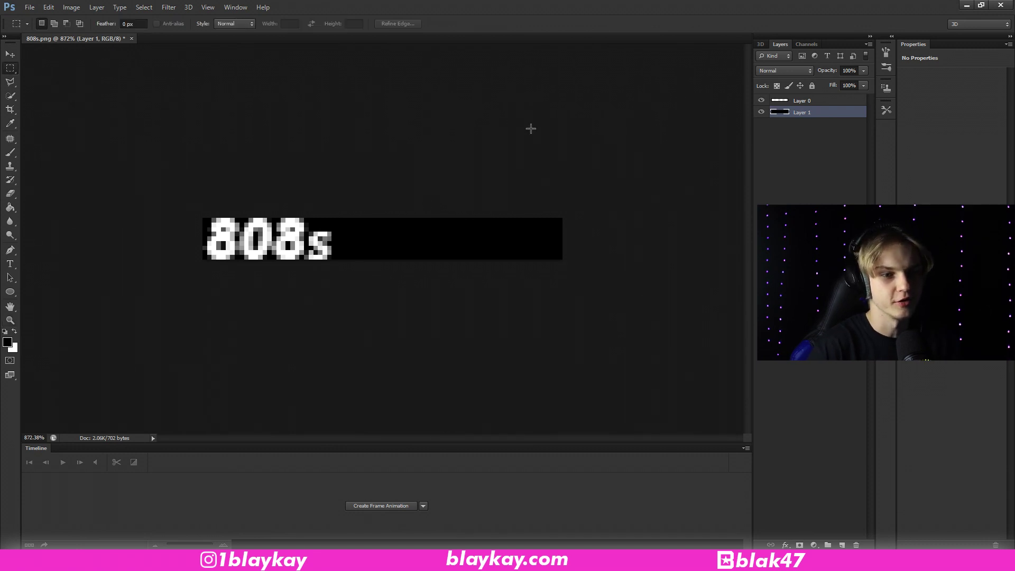
drag(629, 153, 341, 307)
key(Delete)
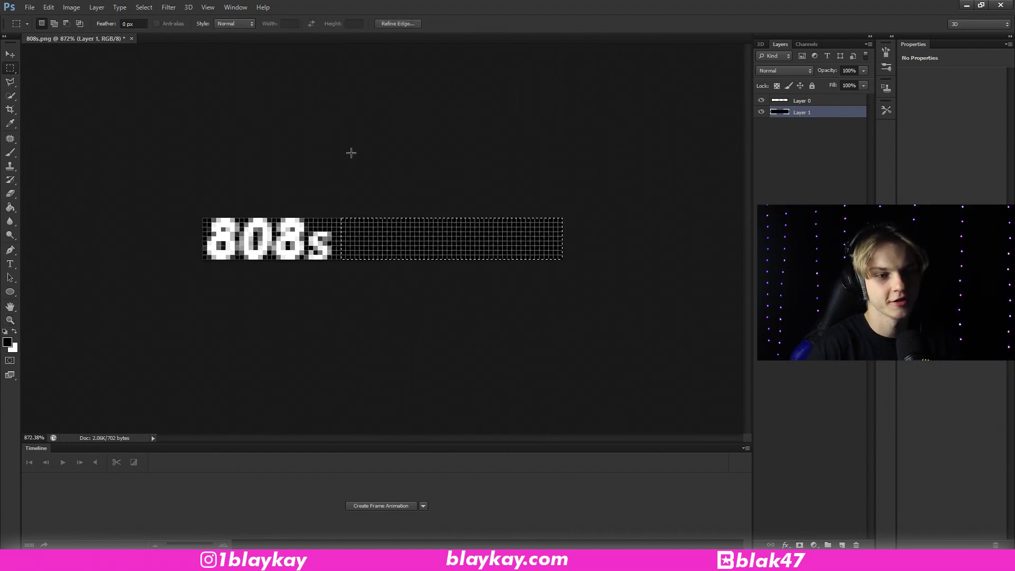
key(z)
key(ctrl+alt+z)
key(ctrl+alt+z)
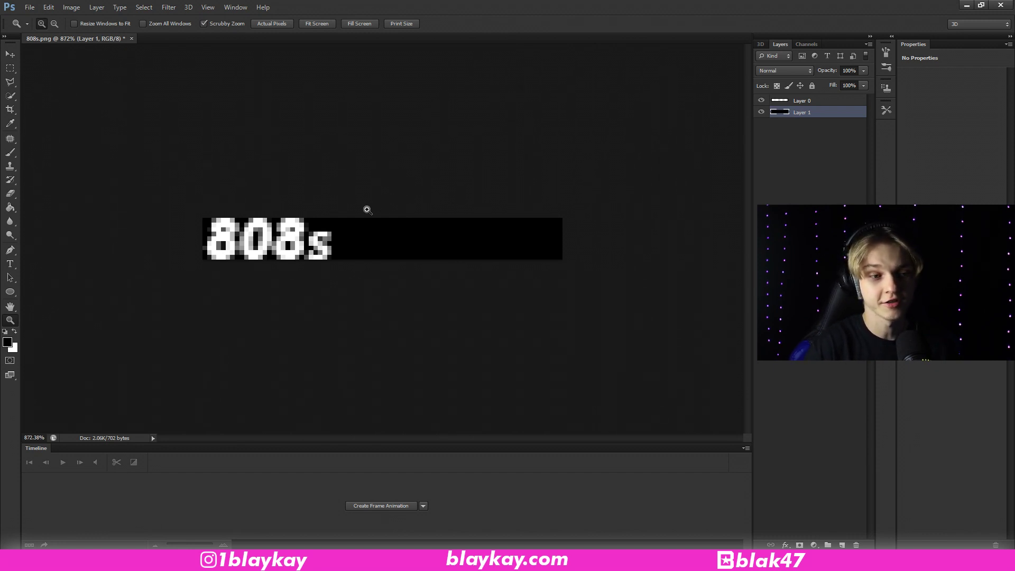
key(m)
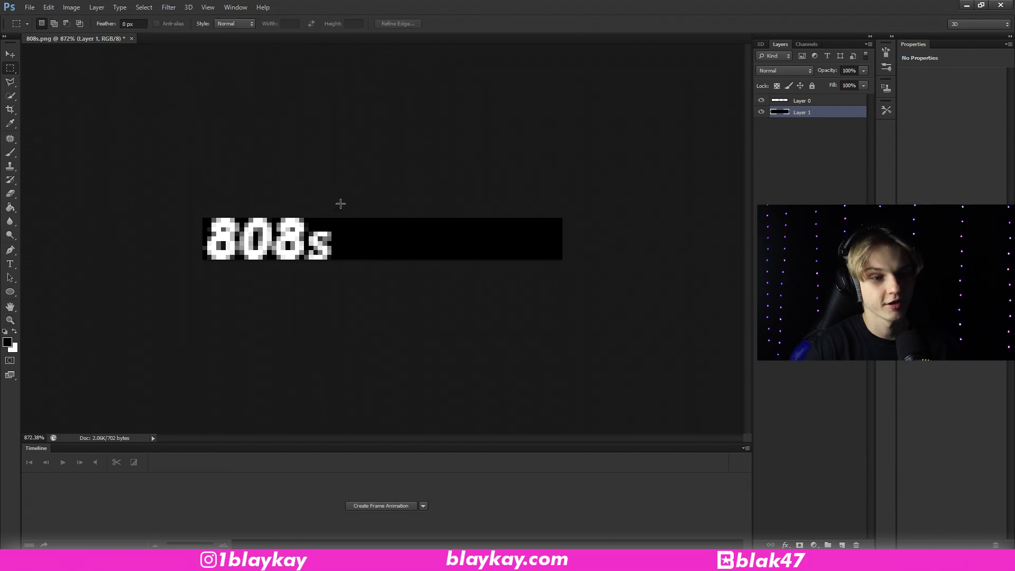
drag(341, 204, 505, 280)
key(Delete)
key(ctrl+d)
Delete the old 808s text layer.
drag(578, 186, 459, 272)
click(342, 301)
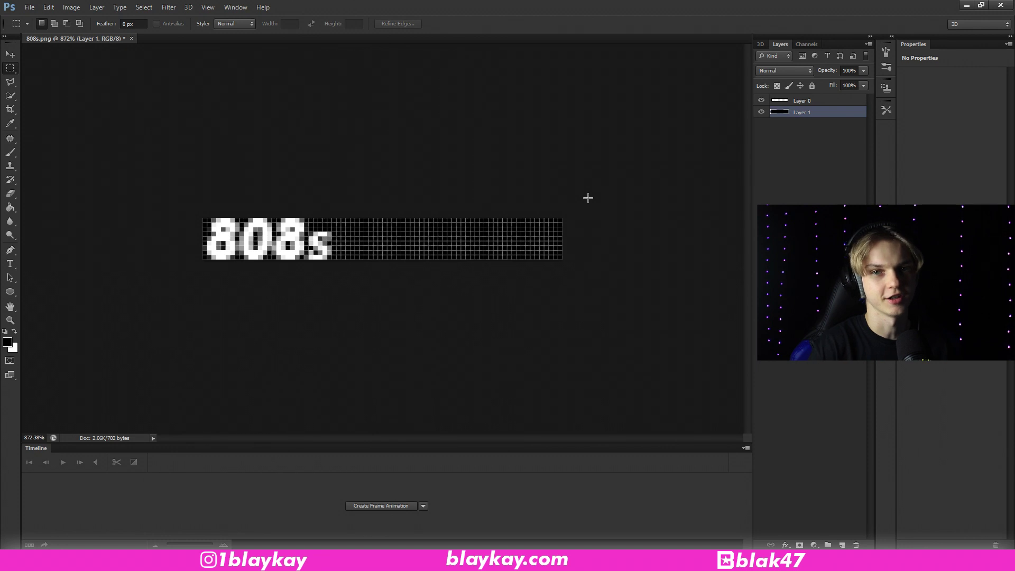
key(alt+bracketright)
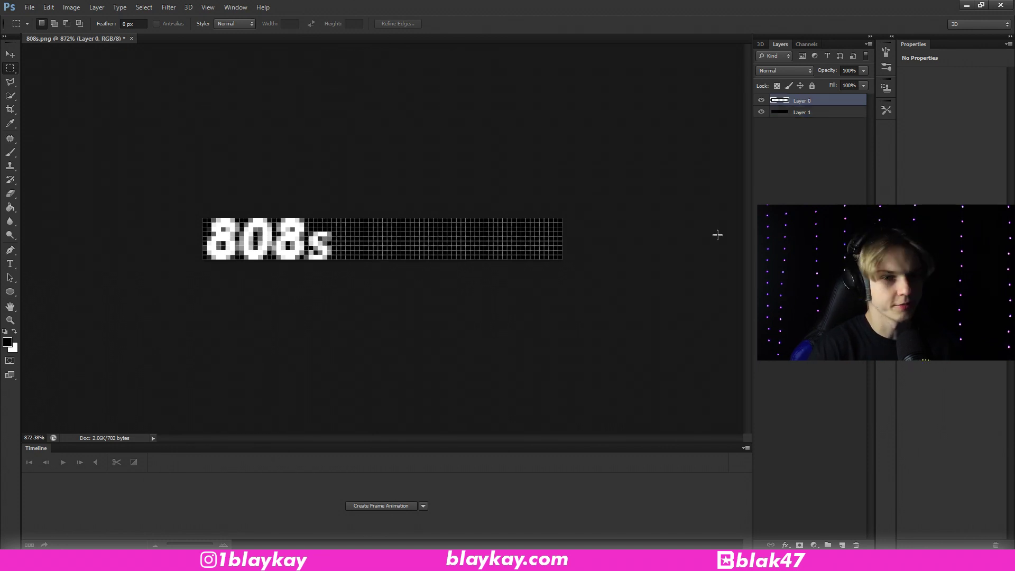
key(Delete)
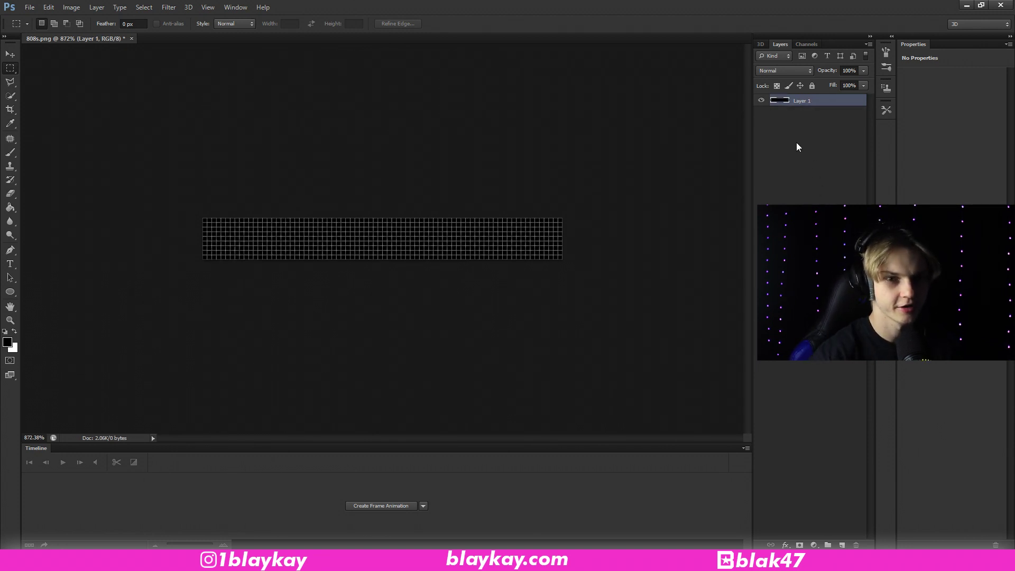
drag(434, 242, 52, 295)
click(394, 169)
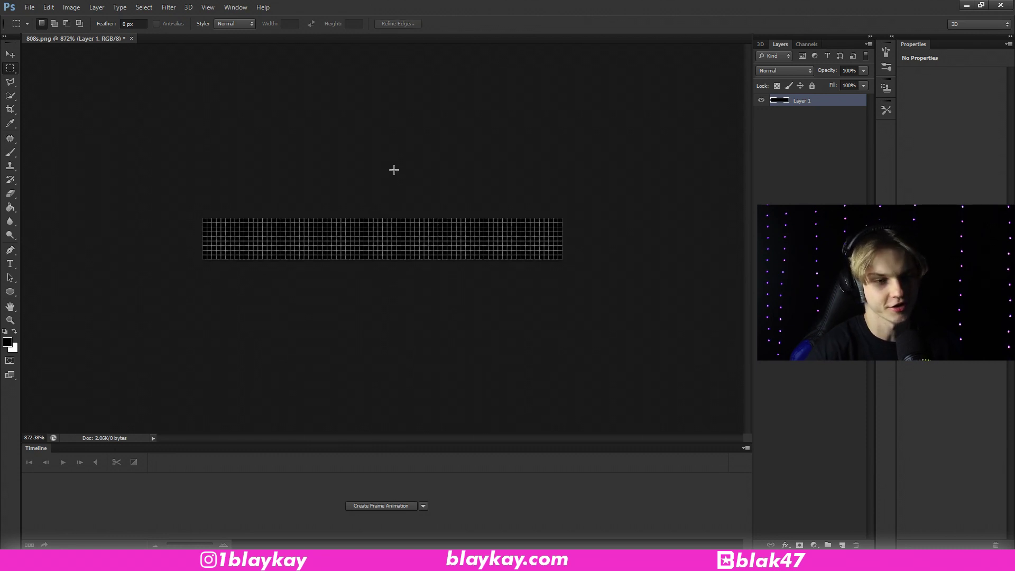
Add new white text at 8 pt at the left of the bar, typing 808s.
key(t)
key(x)
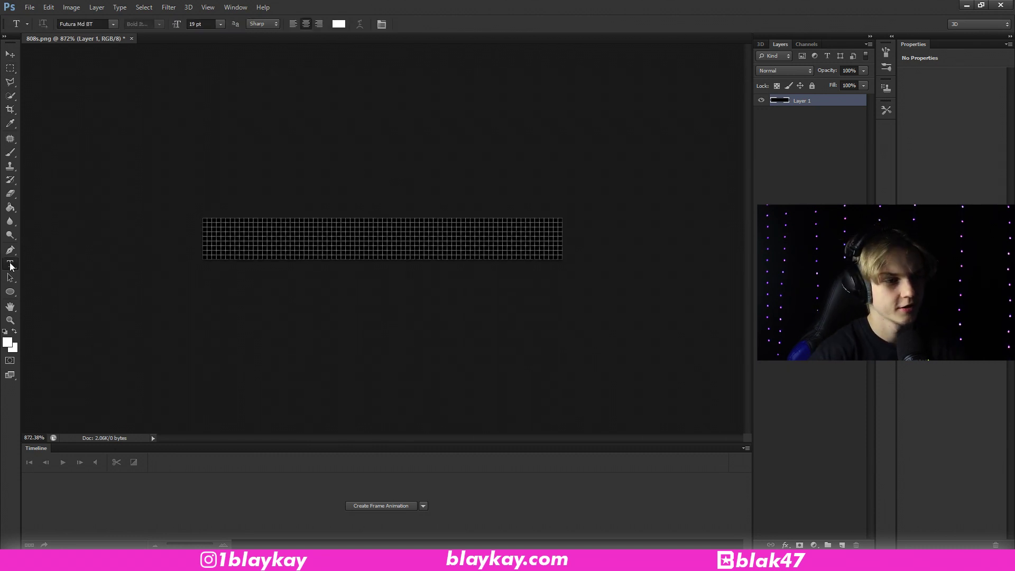
click(219, 244)
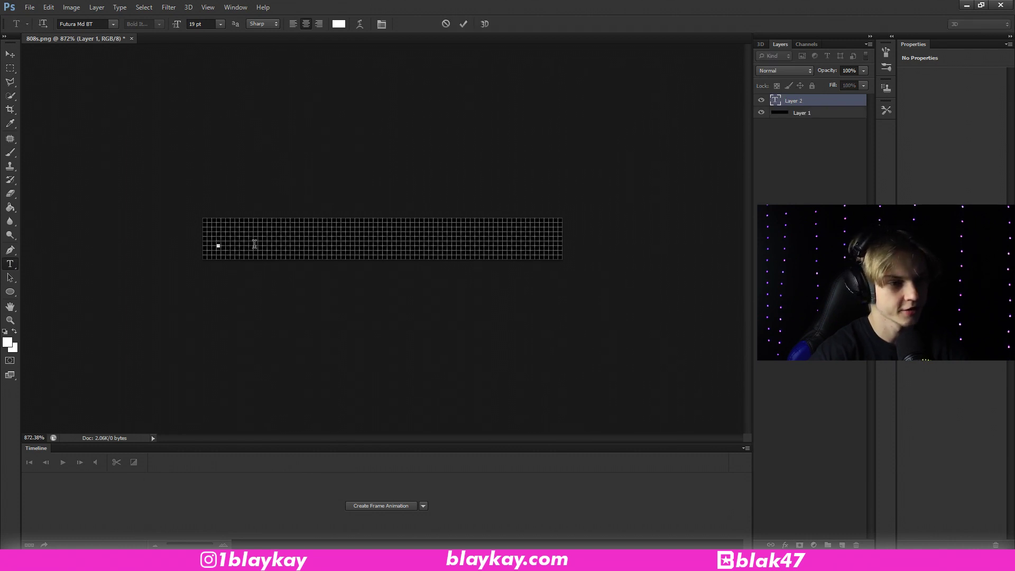
click(194, 24)
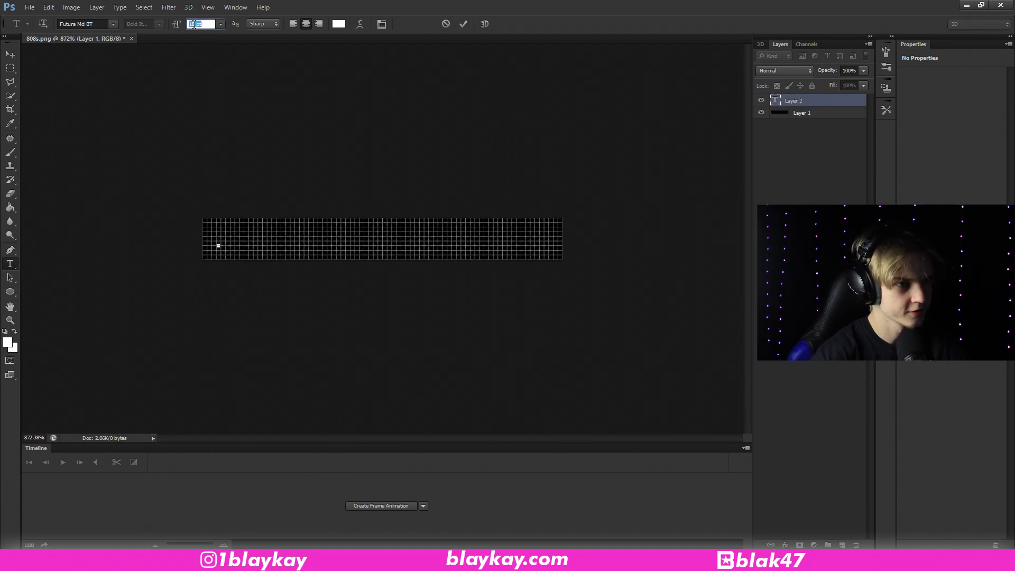
text(8)
key(Return)
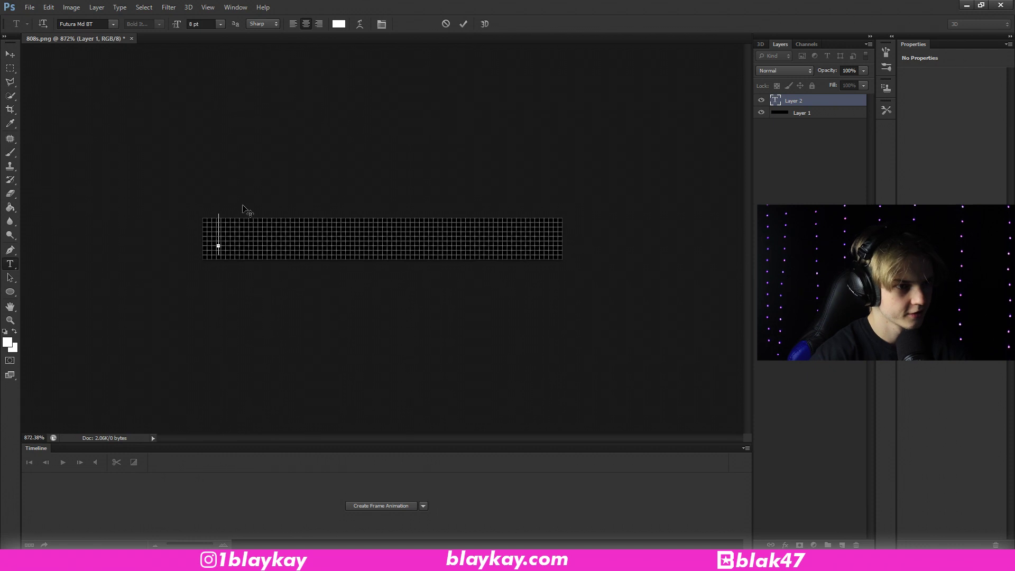
text(08s)
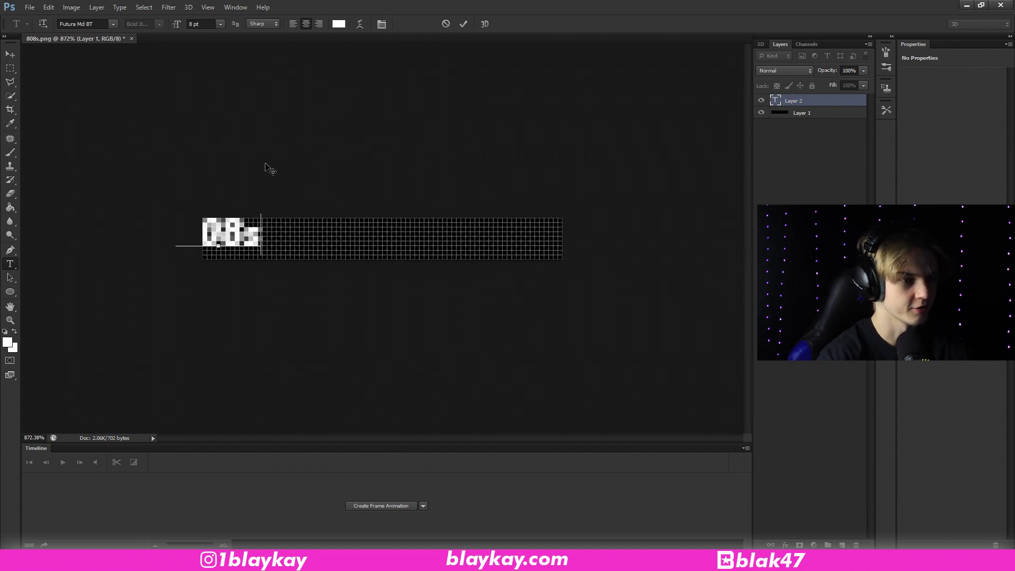
key(ctrl+a)
click(111, 24)
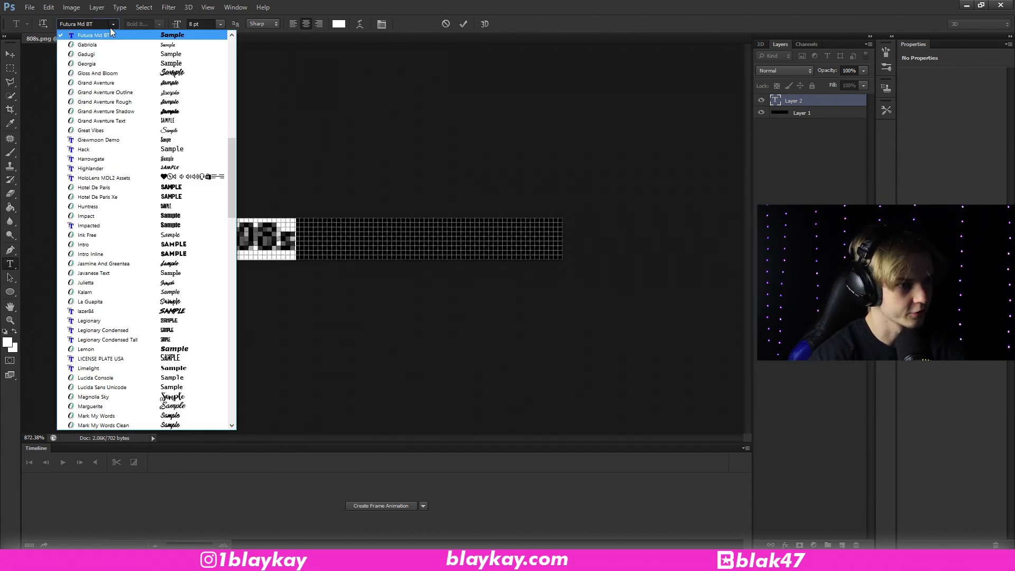
Try the lazer84 font, then set the 808s text in Pyrite and zoom onto it.
click(222, 311)
key(ctrl+Return)
key(z)
drag(232, 308, 92, 310)
click(113, 24)
click(192, 182)
click(10, 320)
drag(132, 244, 561, 168)
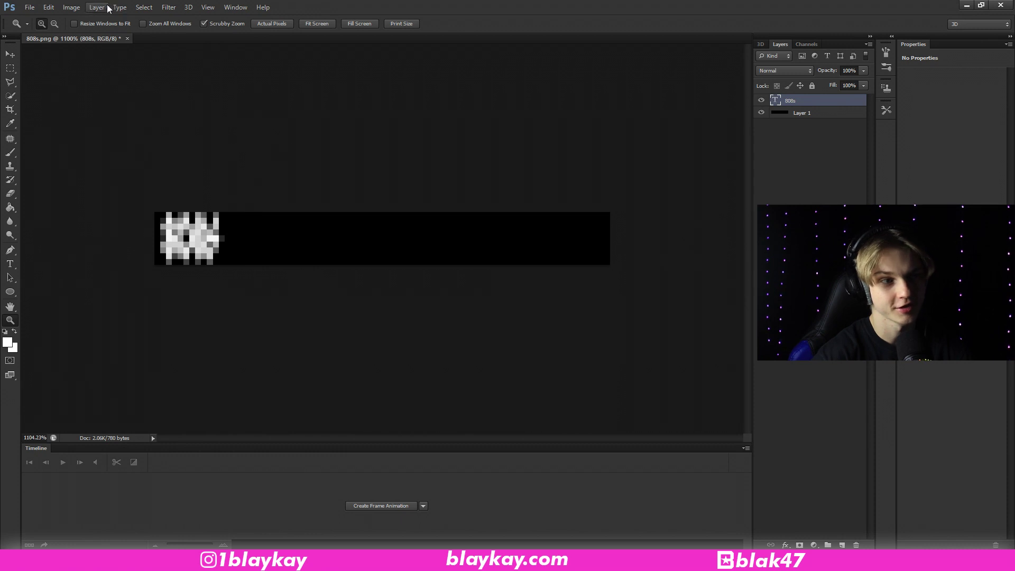
click(74, 7)
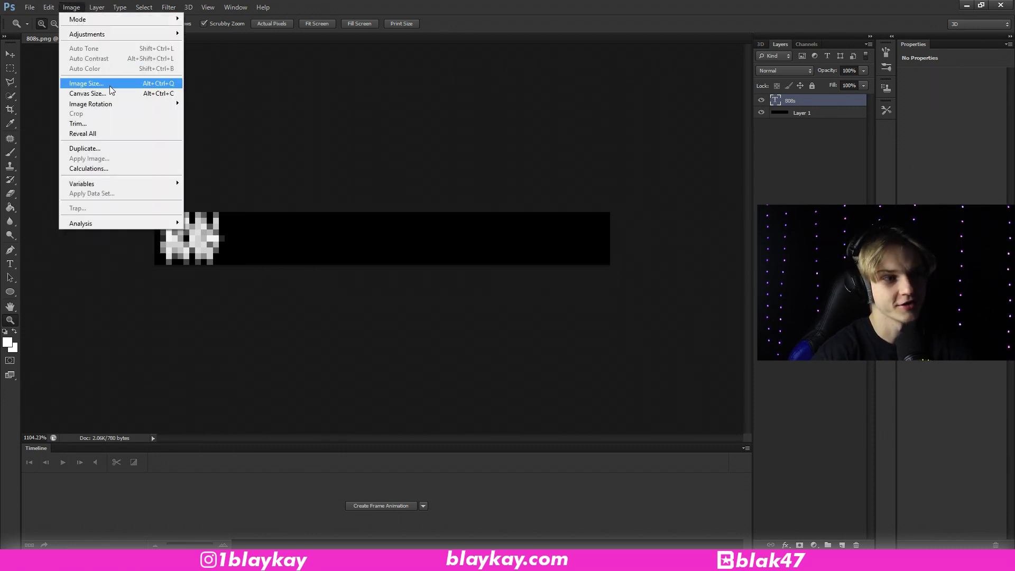
Set the canvas size to 156 × 18 pixels, then zoom around the 808s text.
click(109, 93)
click(707, 196)
click(699, 215)
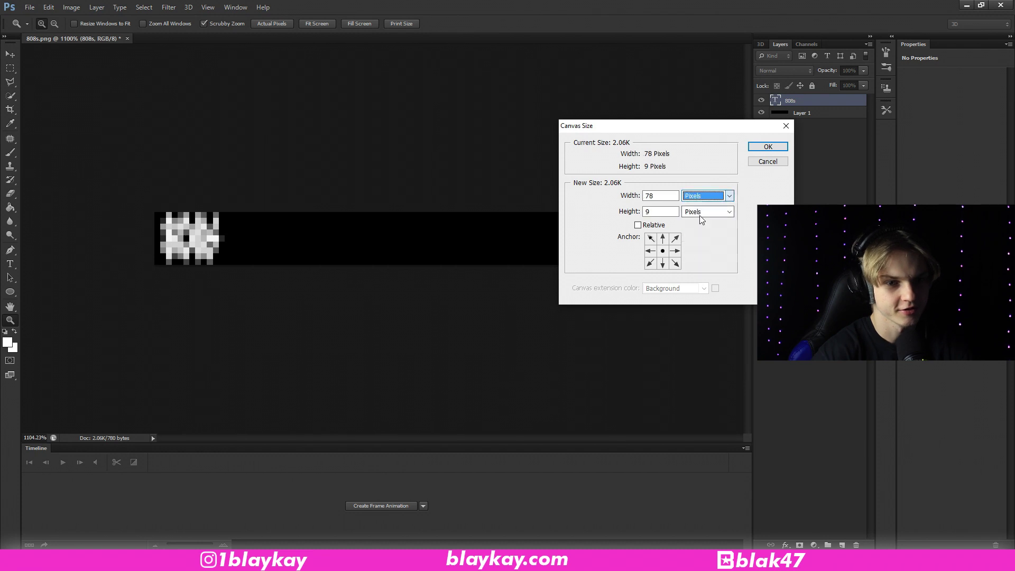
double_click(661, 196)
text(156)
key(Tab)
text(18)
key(Return)
click(132, 248)
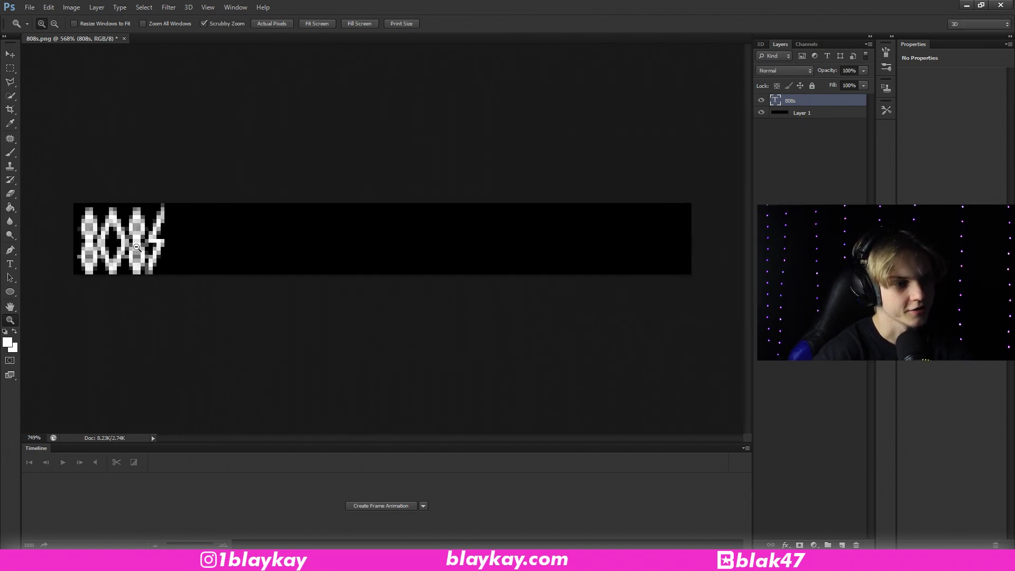
drag(113, 246, 73, 252)
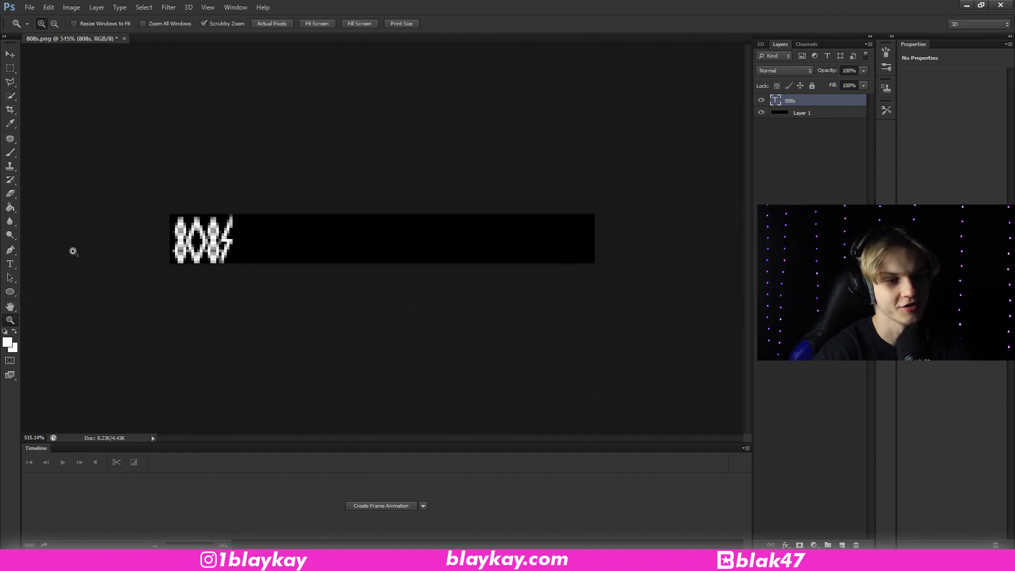
drag(135, 217, 300, 226)
Delete the black background layer, leaving the white 808s text on transparency.
click(838, 117)
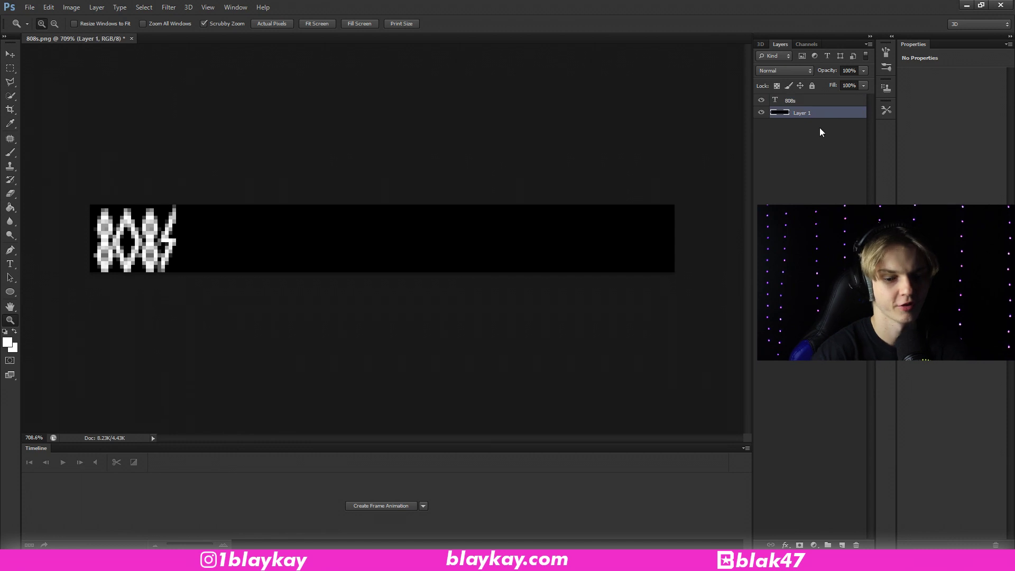
key(Delete)
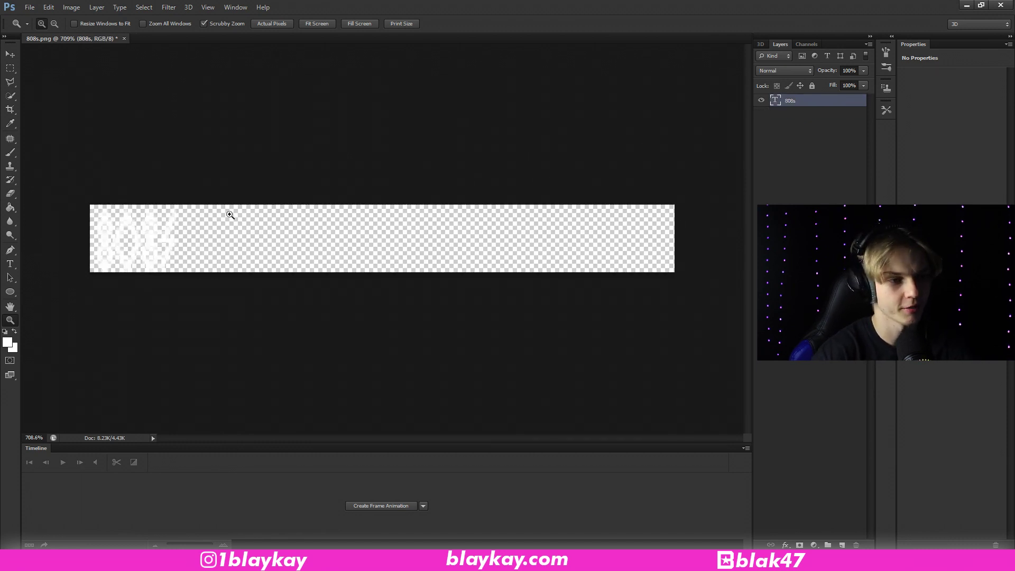
click(10, 67)
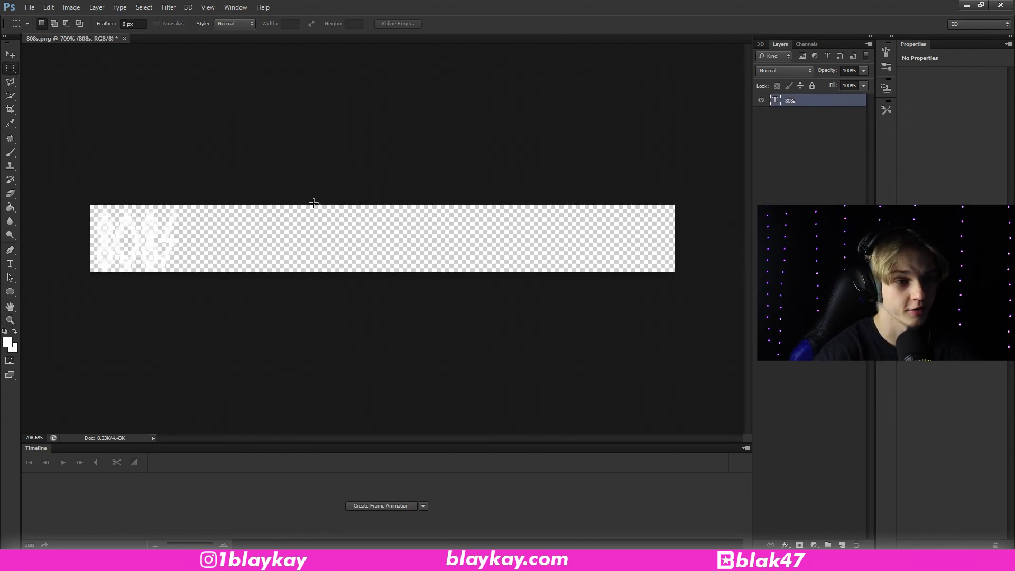
drag(693, 176, 247, 309)
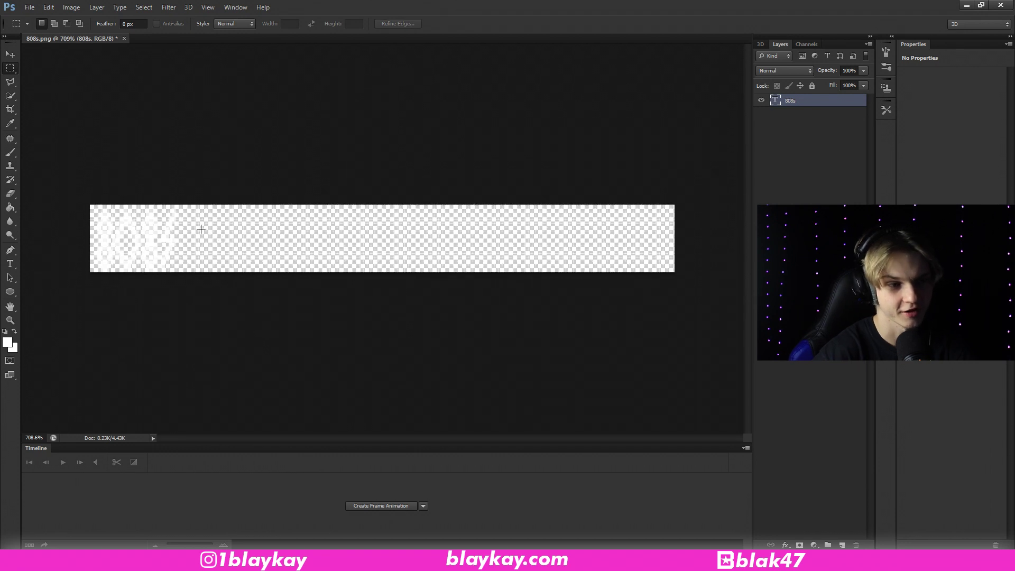
drag(198, 227, 441, 261)
click(670, 270)
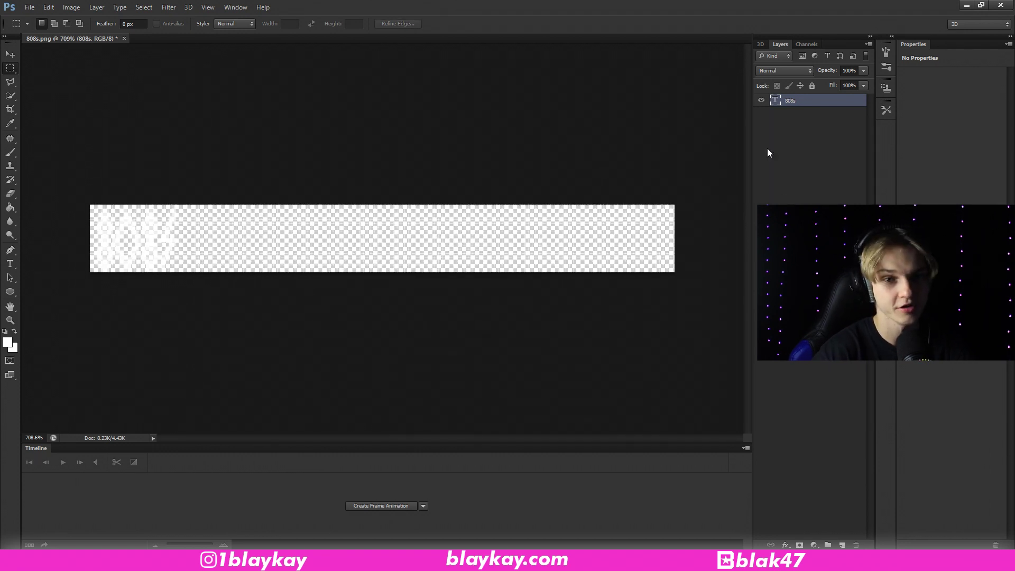
Select the 808s text pixels, crop the canvas tightly to them, and zoom in.
ctrl+click(775, 101)
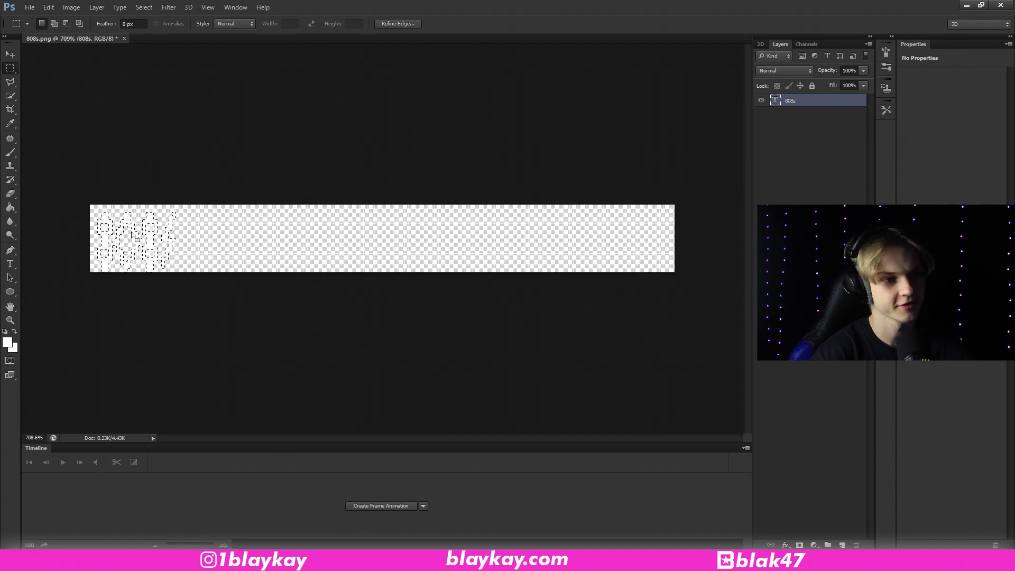
click(71, 7)
click(79, 113)
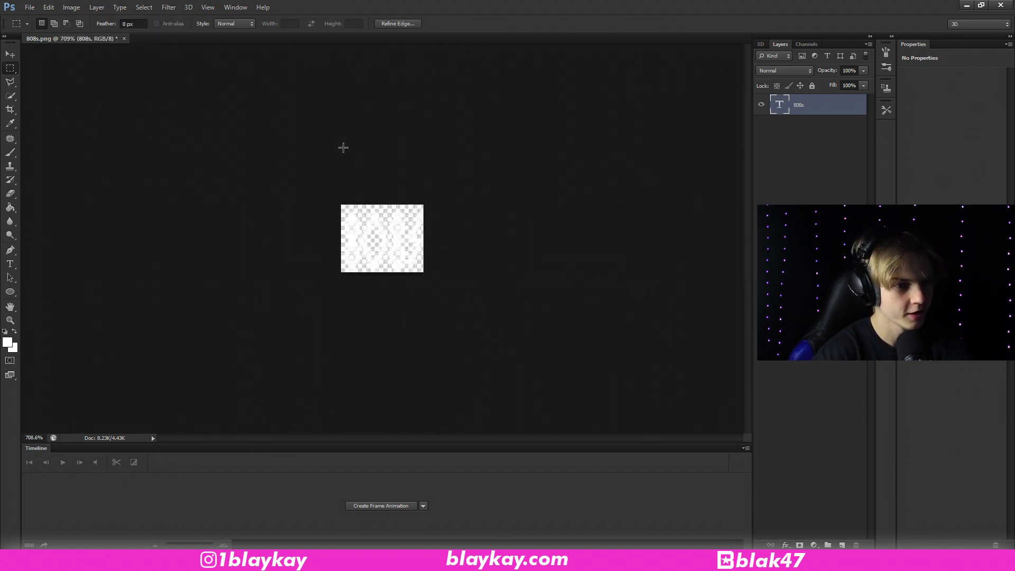
click(387, 256)
key(z)
drag(91, 301, 328, 172)
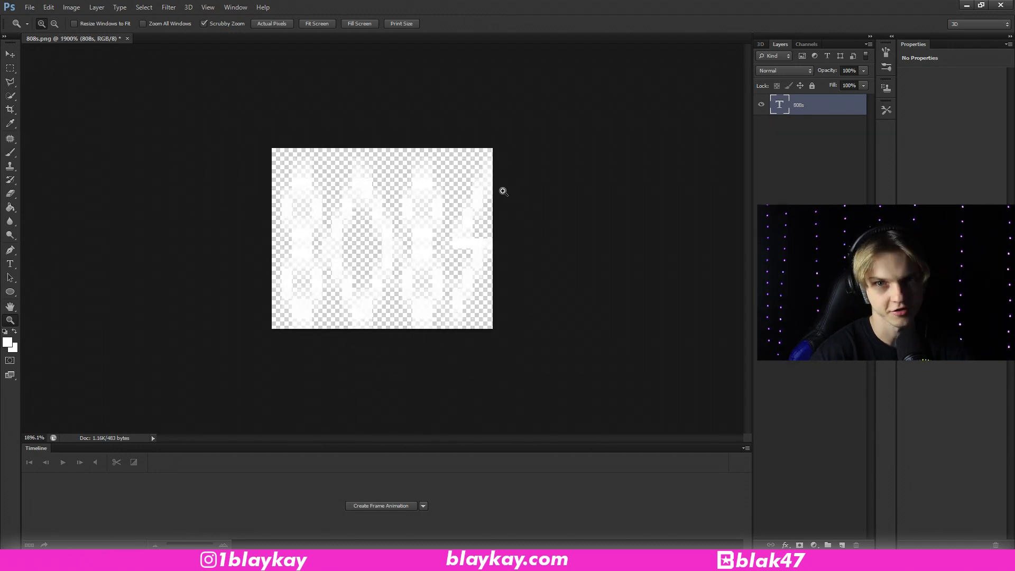
click(29, 7)
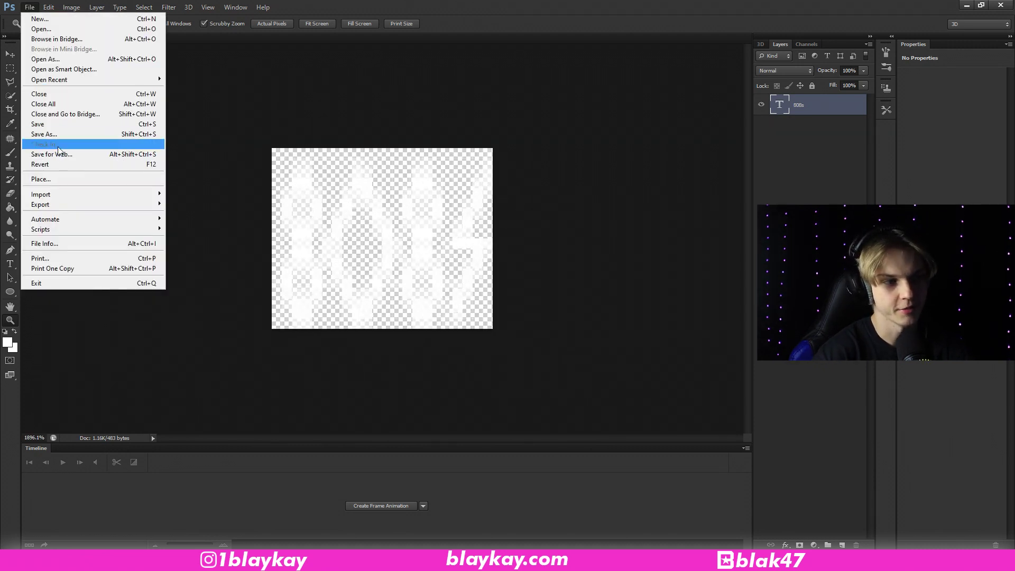
Save the header in PNG format as 808s.png, overwriting the existing file with default compression.
click(43, 134)
click(635, 332)
click(603, 464)
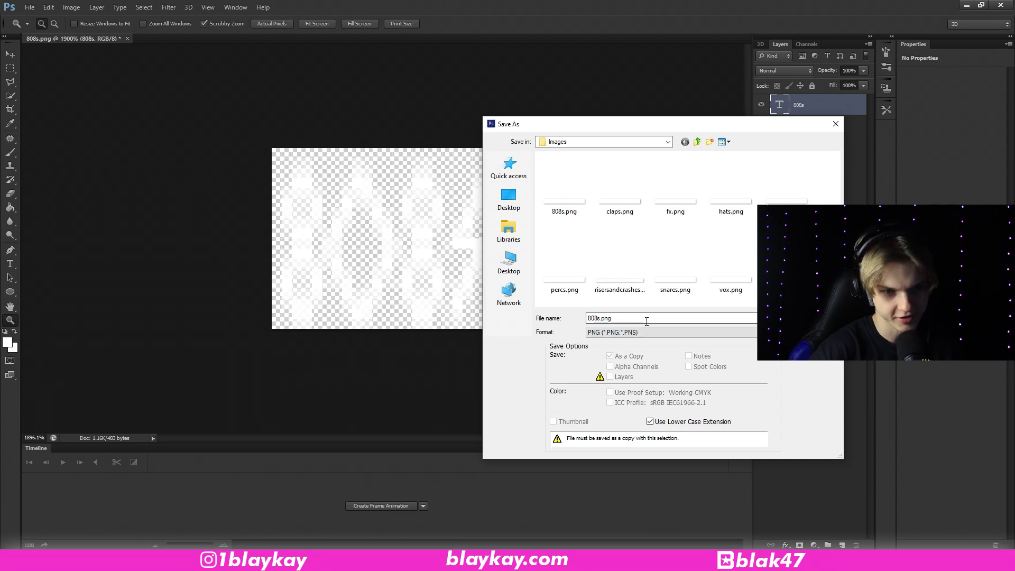
key(Return)
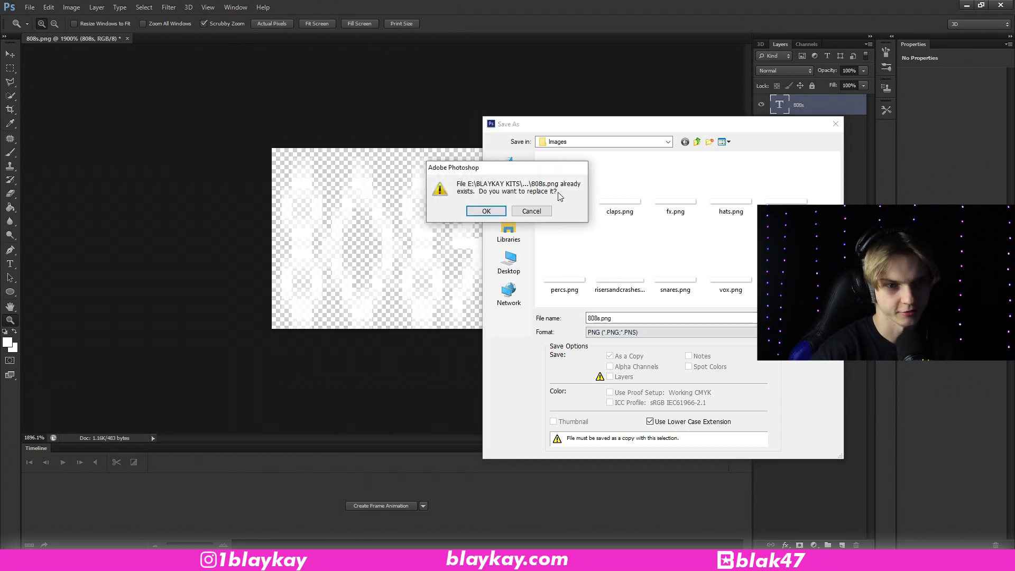
click(487, 211)
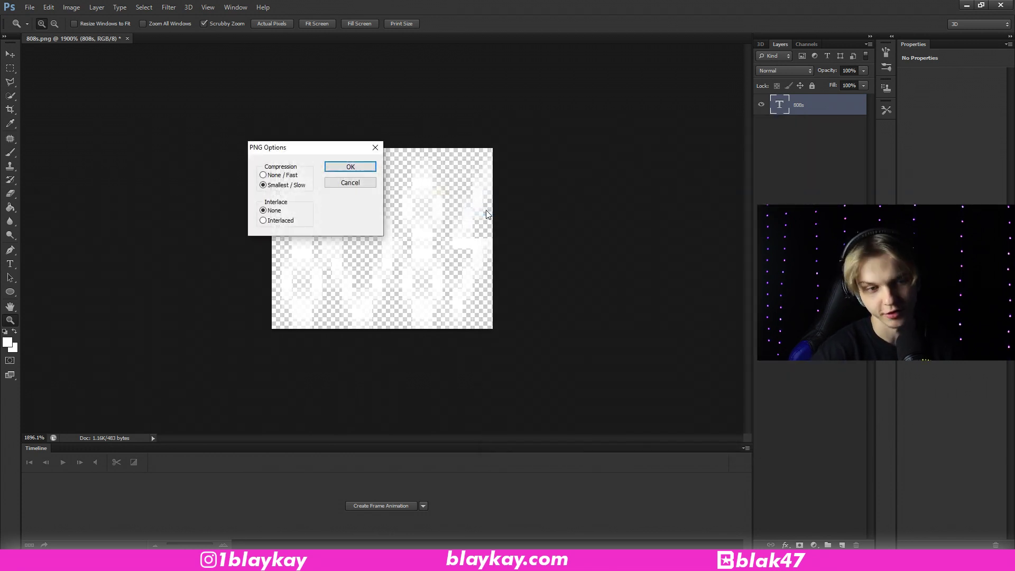
click(345, 168)
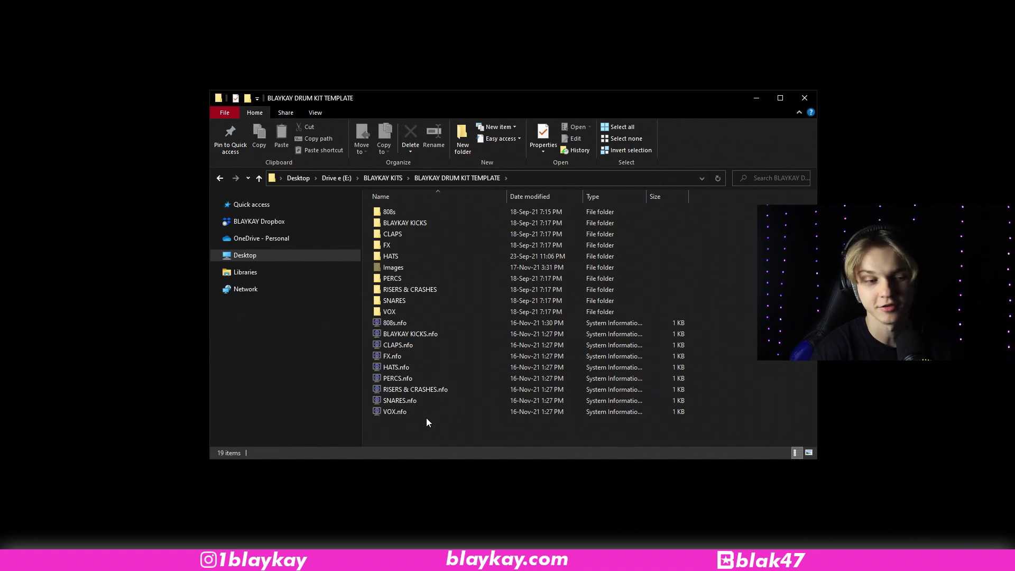
Mark all nine .nfo files both Read-only and Hidden through their shared Properties.
drag(404, 429, 404, 324)
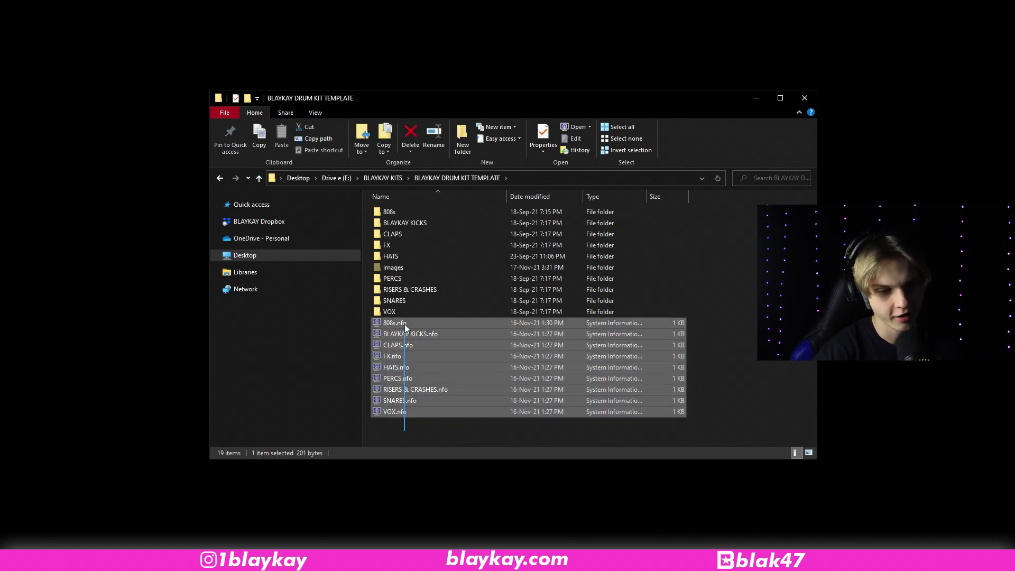
right_click(408, 411)
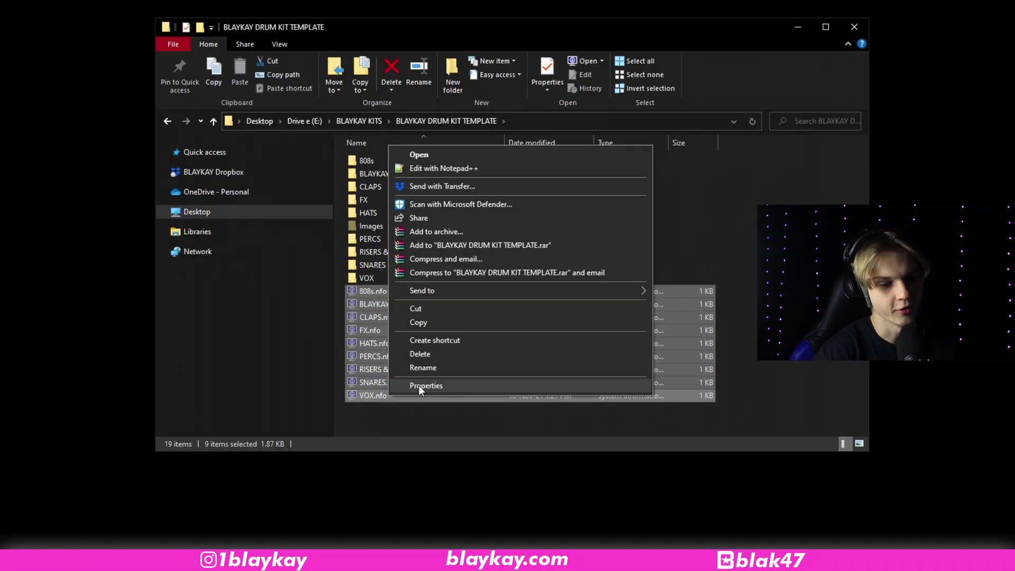
click(428, 404)
click(468, 418)
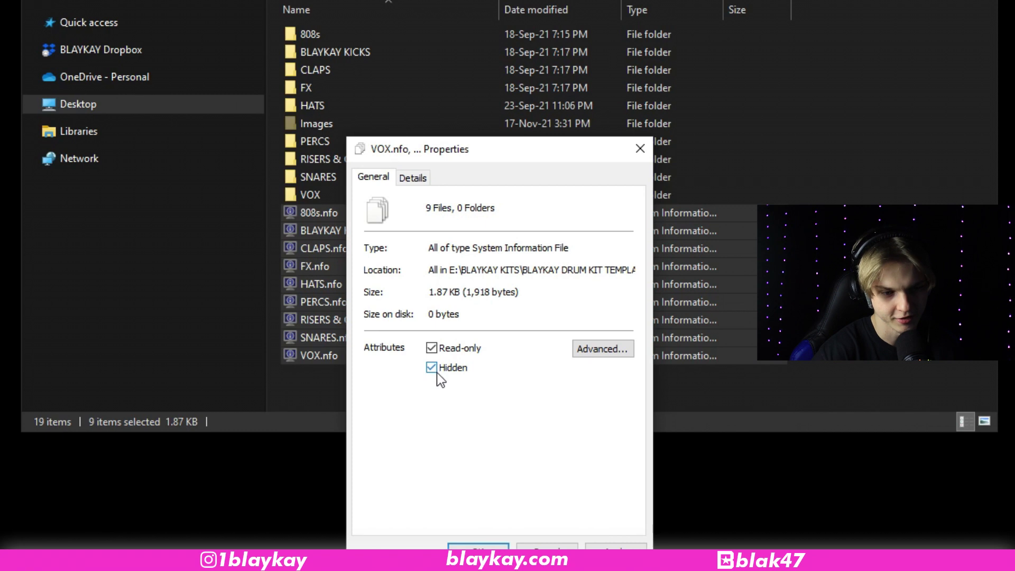
key(Return)
click(341, 390)
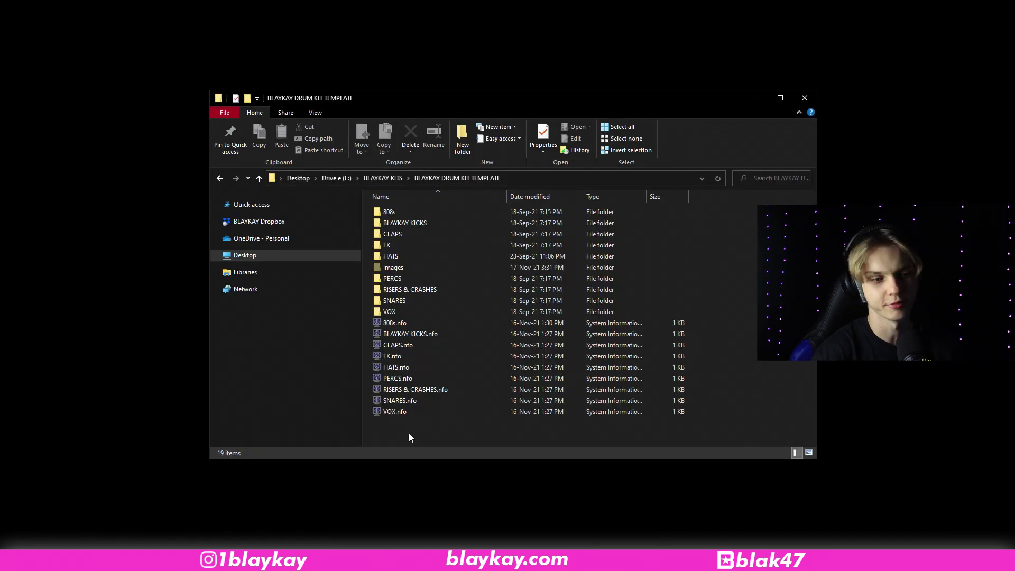
drag(408, 435, 415, 211)
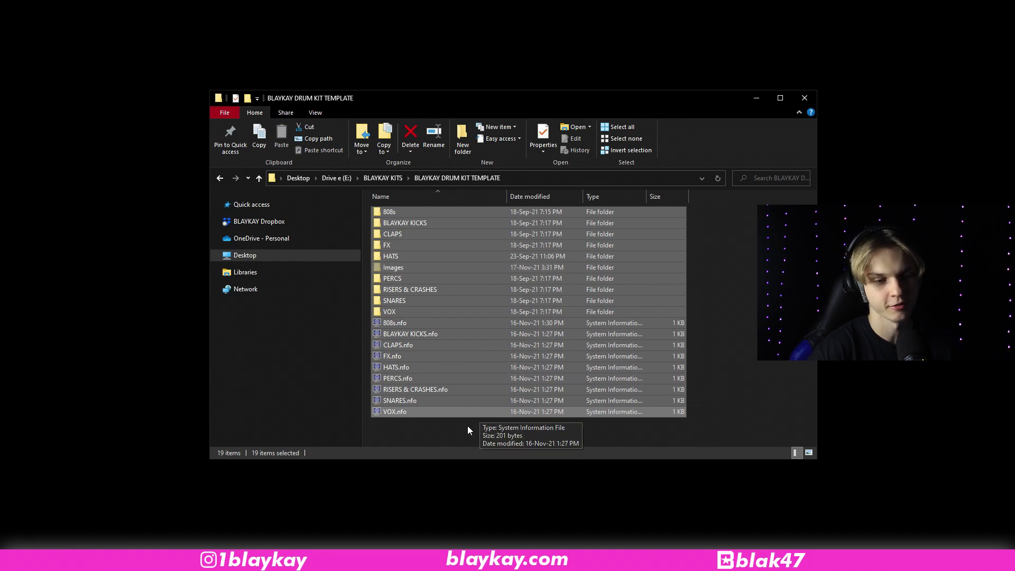
click(478, 436)
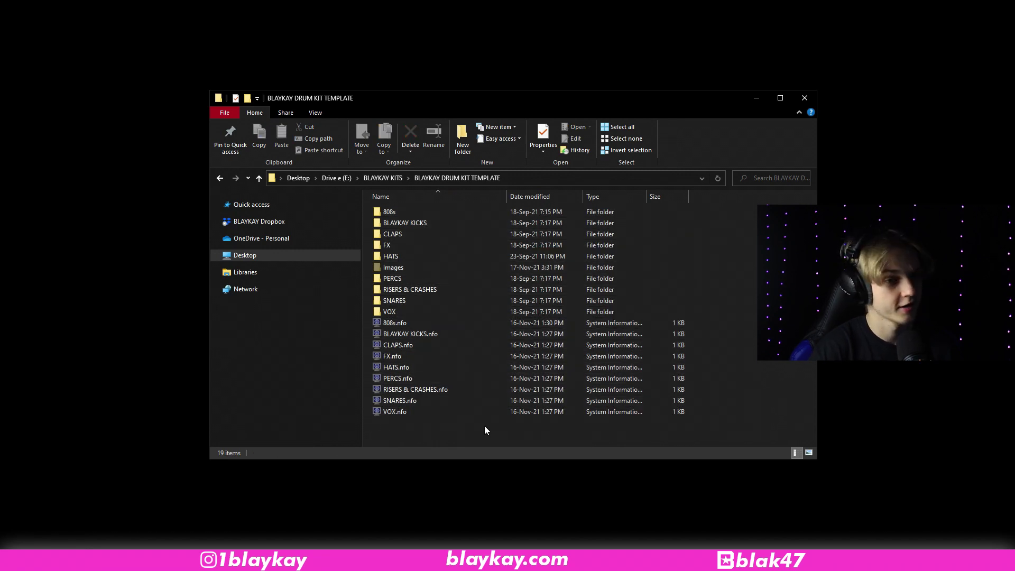